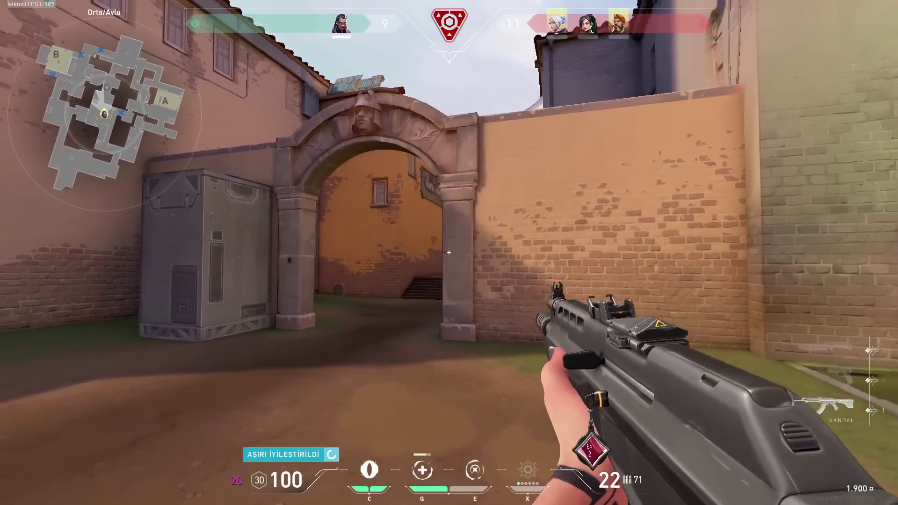
{"action": "left_click", "coordinate": [449, 252]}
{"action": "left_click", "coordinate": [448, 253]}
{"action": "key", "text": "w"}
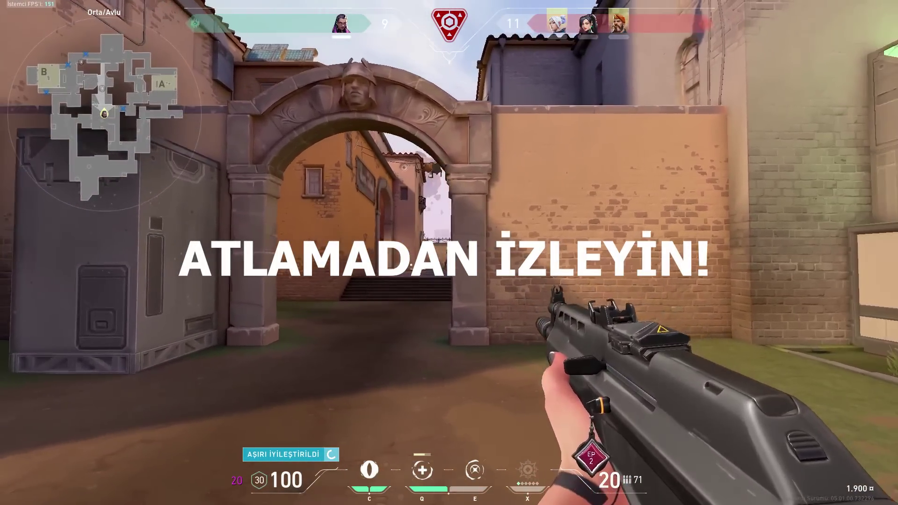
{"action": "left_click", "coordinate": [449, 253]}
{"action": "left_click", "coordinate": [448, 253]}
{"action": "left_click", "coordinate": [449, 252]}
{"action": "key", "text": "q"}
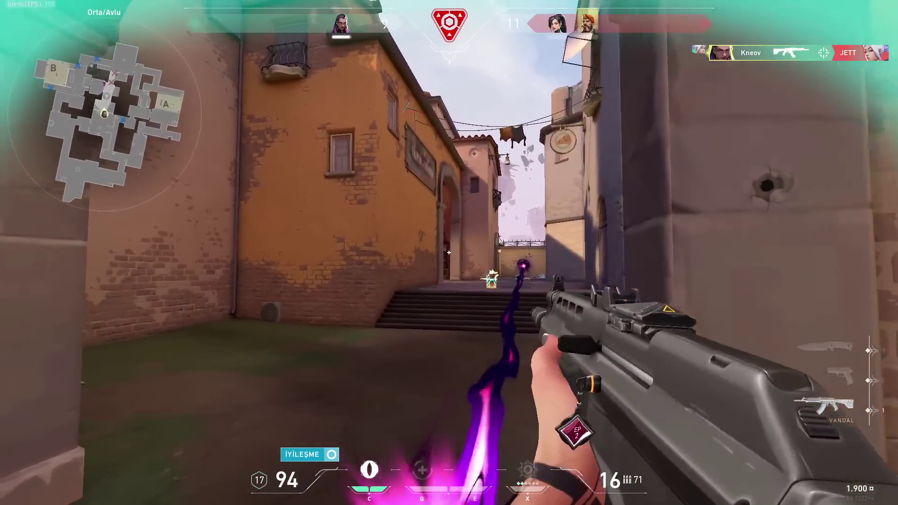
{"action": "key", "text": "w"}
{"action": "key", "text": "w"}
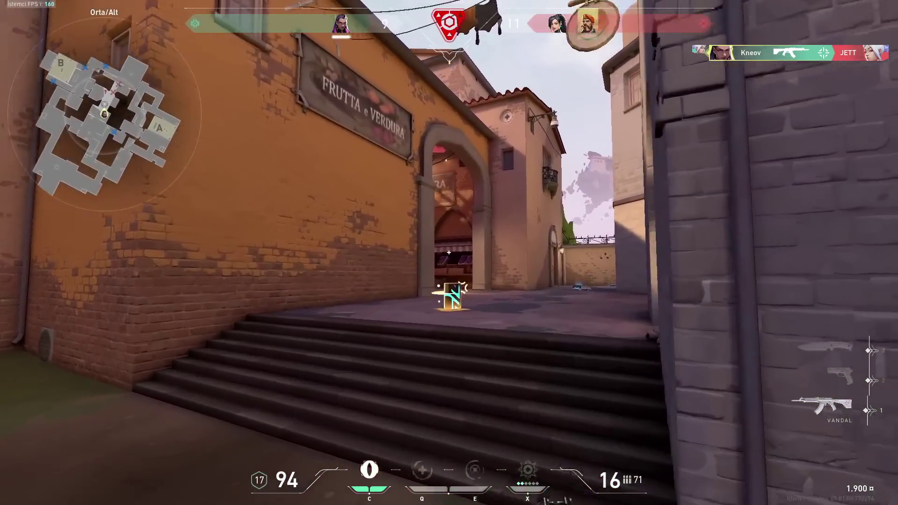
{"action": "key", "text": "w"}
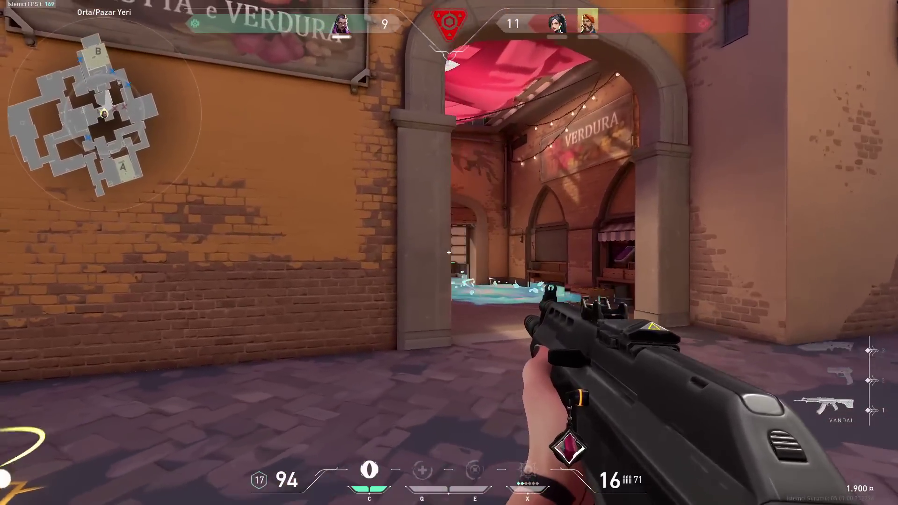
{"action": "left_click", "coordinate": [449, 252]}
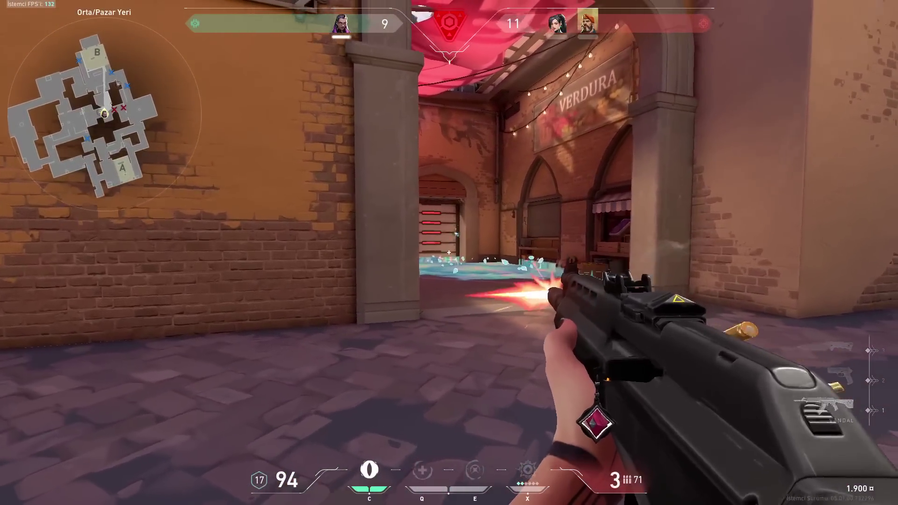
{"action": "left_click", "coordinate": [449, 253]}
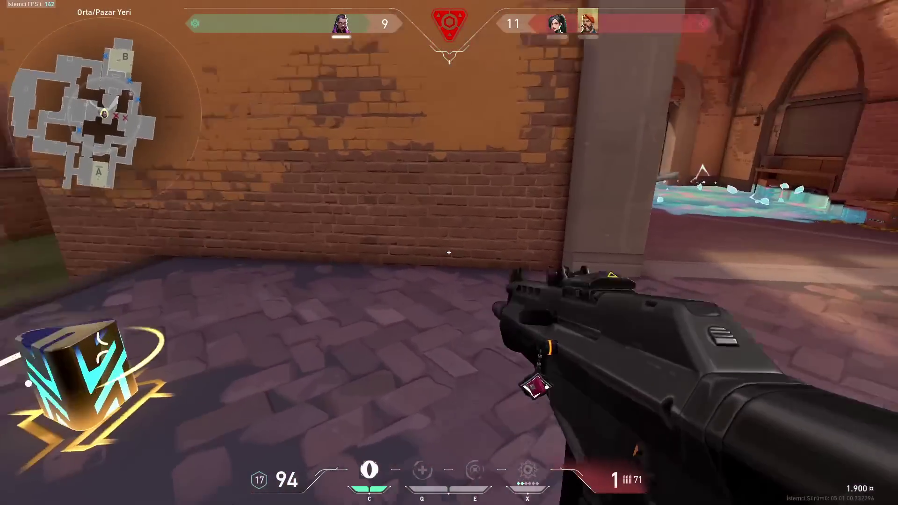
{"action": "key", "text": "r"}
{"action": "key", "text": "w"}
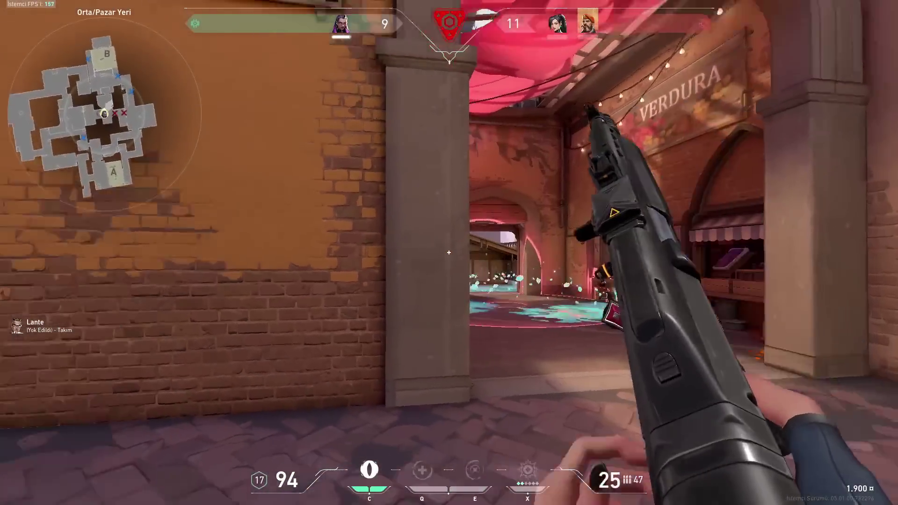
{"action": "key", "text": "w"}
{"action": "key", "text": "3"}
{"action": "key", "text": "1"}
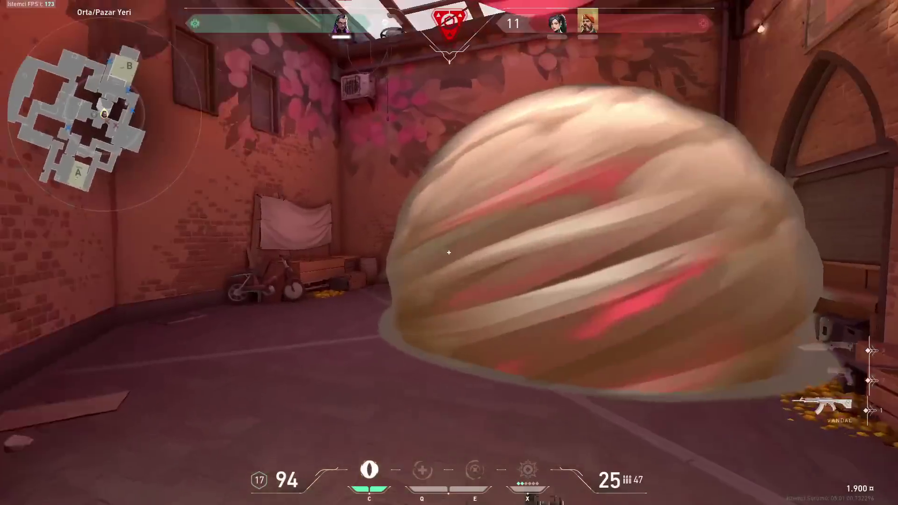
{"action": "key", "text": "3"}
{"action": "key", "text": "1"}
{"action": "key", "text": "w"}
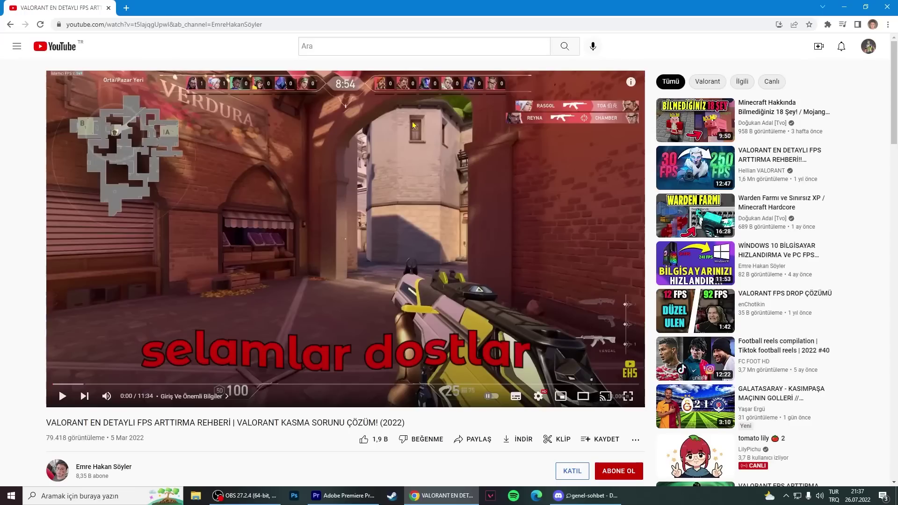
- Like the Valorant FPS guide video and subscribe to its channel with all notifications (Tümü) enabled
{"action": "scroll", "coordinate": [379, 433], "scroll_direction": "down", "scroll_amount": 4}
{"action": "left_click", "coordinate": [635, 298]}
{"action": "left_click", "coordinate": [655, 317]}
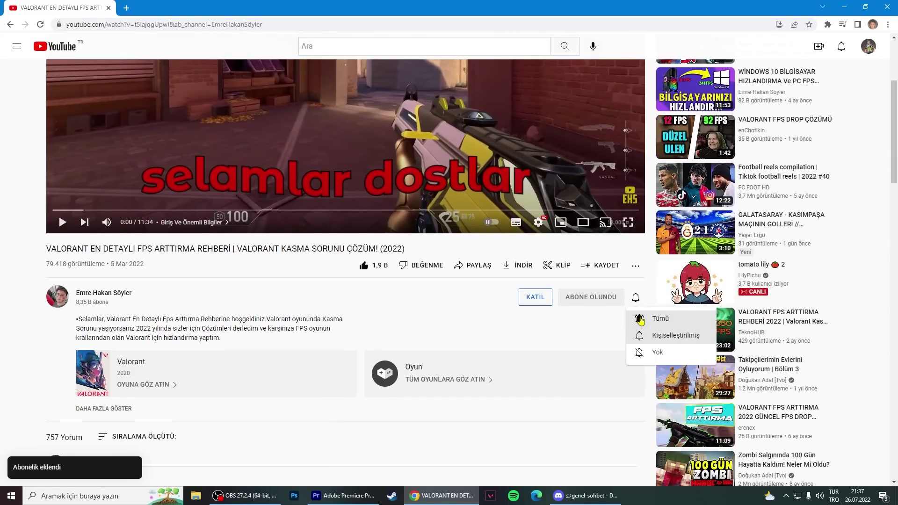
- Post the comment "Harika bir video olmuş <3" with a second line giving the Discord username and tag followed by "Discord Katıldım."
{"action": "scroll", "coordinate": [374, 304], "scroll_direction": "down", "scroll_amount": 5}
{"action": "left_click", "coordinate": [129, 244]}
{"action": "type", "text": "Harika bir video olmuş <3"}
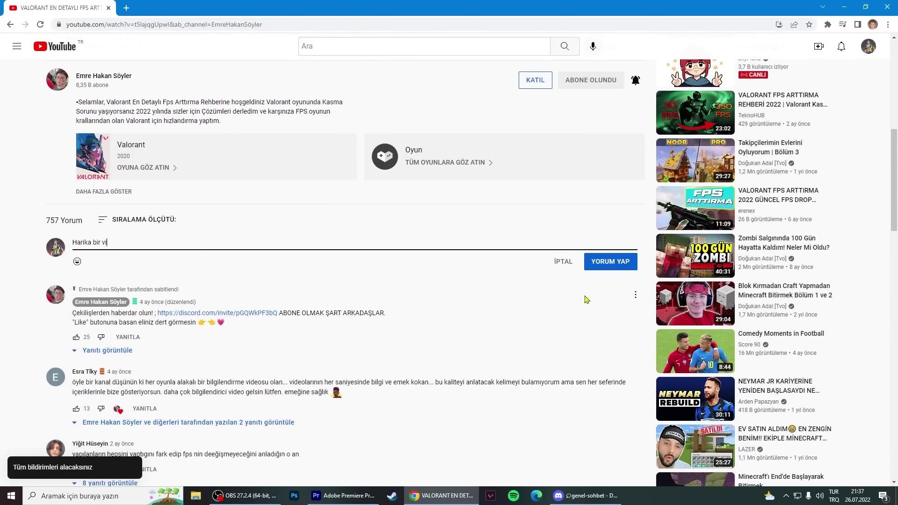
{"action": "key", "text": "Return"}
{"action": "type", "text": "Kneov "}
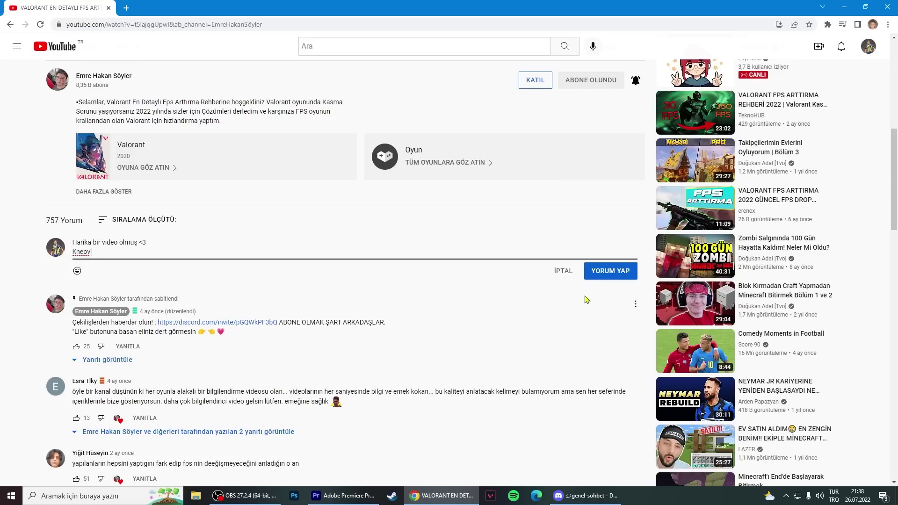
{"action": "type", "text": "#2525 Discord Katıldım."}
{"action": "left_click", "coordinate": [616, 275]}
- Switch to Discord and look through the recent messages in the genel-sohbet channel
{"action": "key", "text": "alt+Tab"}
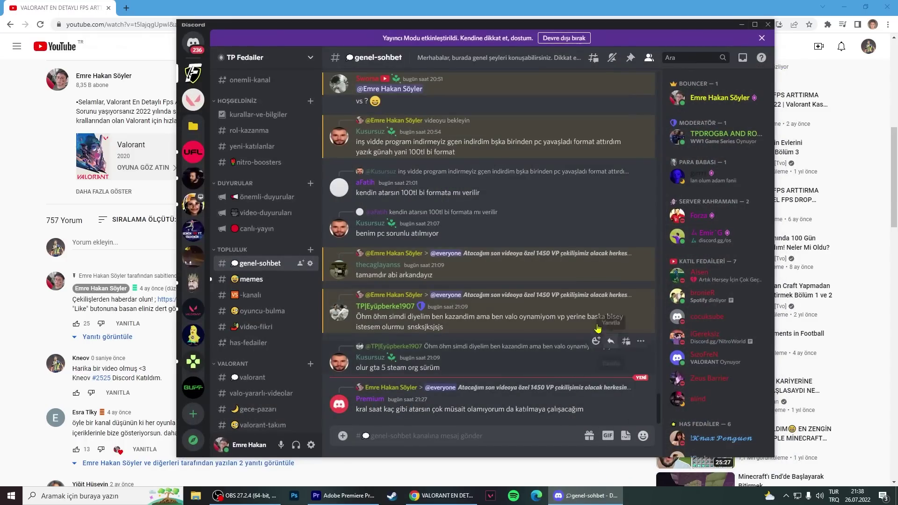
{"action": "scroll", "coordinate": [598, 329], "scroll_direction": "up", "scroll_amount": 2}
{"action": "scroll", "coordinate": [596, 328], "scroll_direction": "down", "scroll_amount": 2}
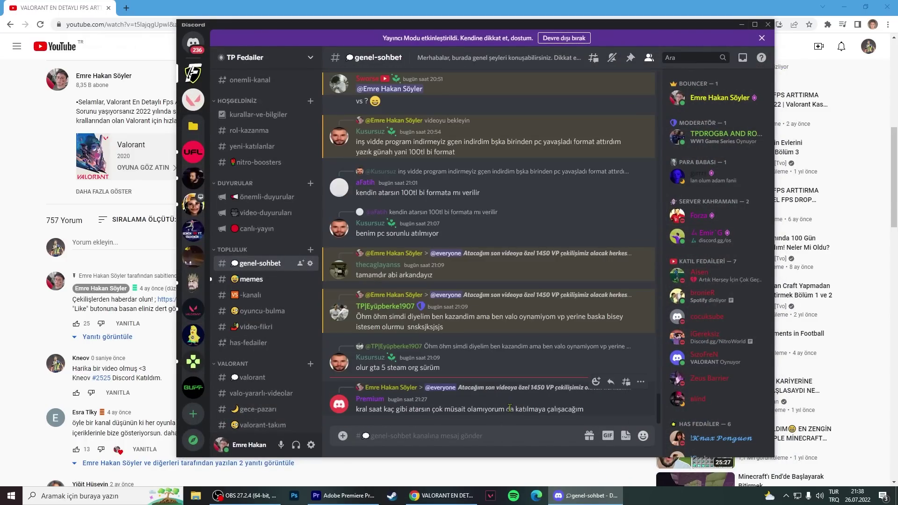
{"action": "left_click", "coordinate": [255, 496]}
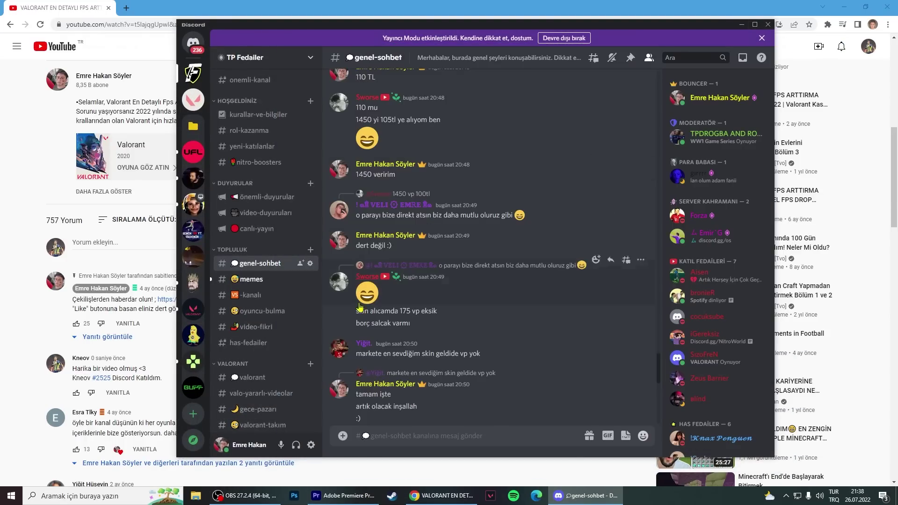
{"action": "scroll", "coordinate": [508, 412], "scroll_direction": "down", "scroll_amount": 10}
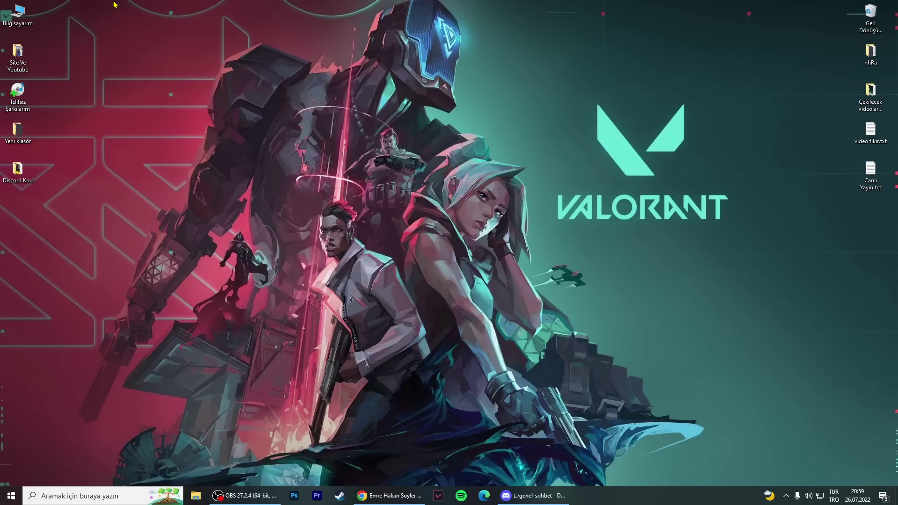
{"action": "left_click_drag", "start_coordinate": [98, 3], "coordinate": [2, 240]}
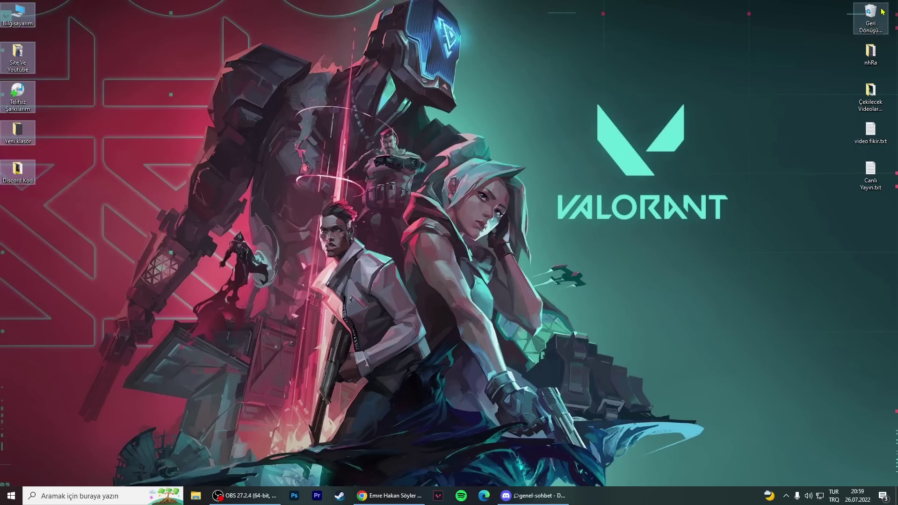
{"action": "left_click", "coordinate": [834, 495]}
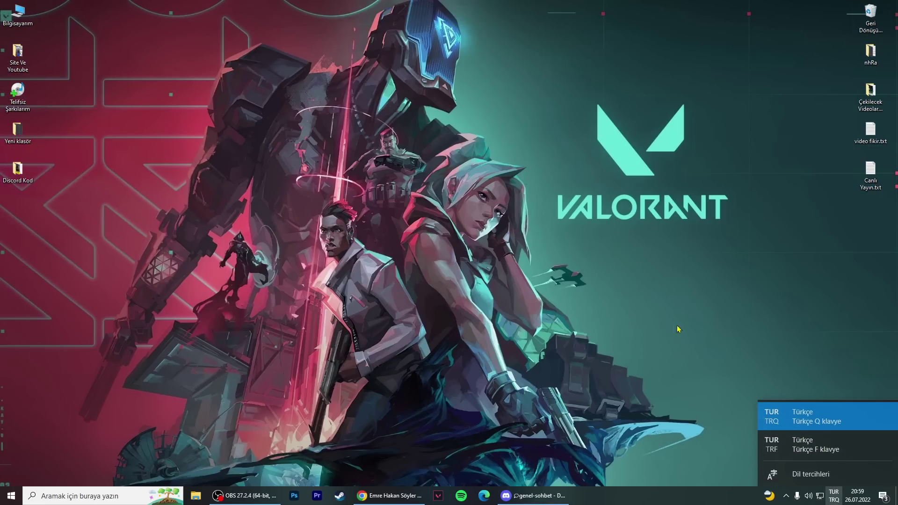
{"action": "left_click", "coordinate": [628, 278]}
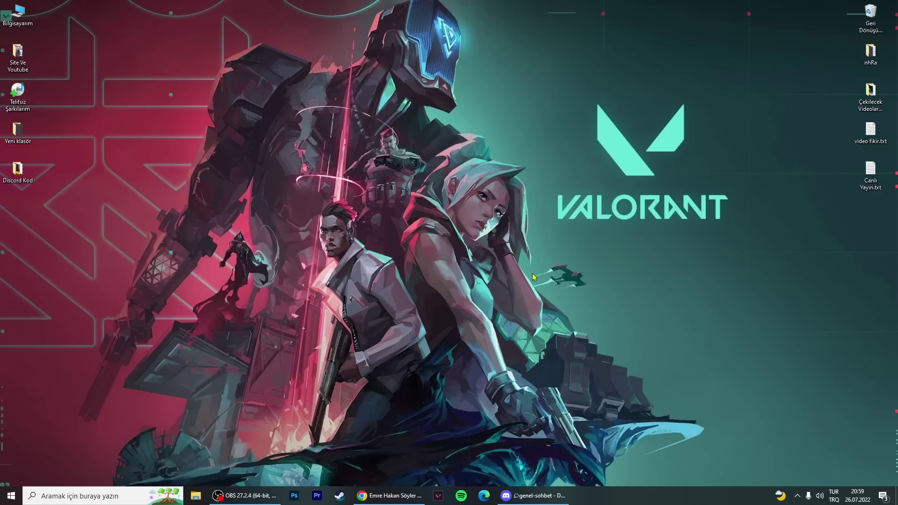
{"action": "left_click_drag", "start_coordinate": [792, 411], "coordinate": [282, 159]}
- Search Windows for "oyun" and open the Oyun Modu settings, placing the window nearer the middle of the desktop
{"action": "left_click", "coordinate": [103, 497]}
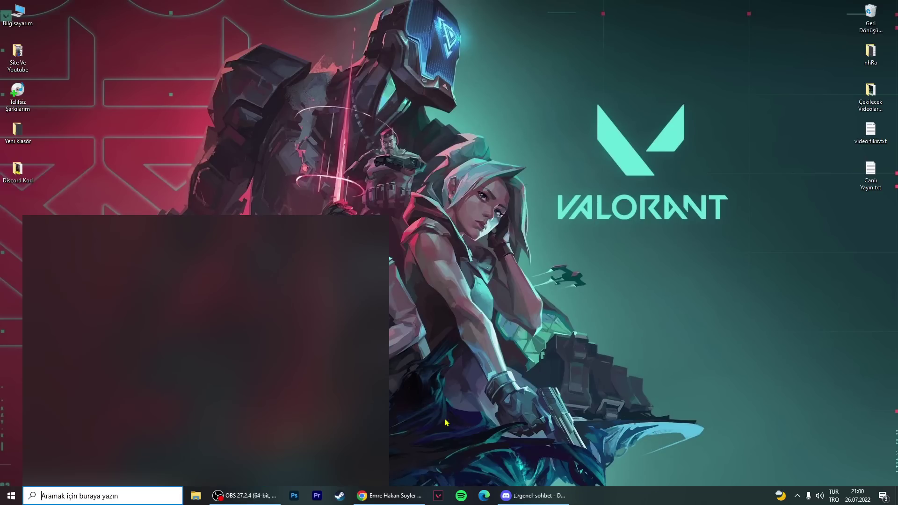
{"action": "type", "text": "oyun"}
{"action": "key", "text": "Return"}
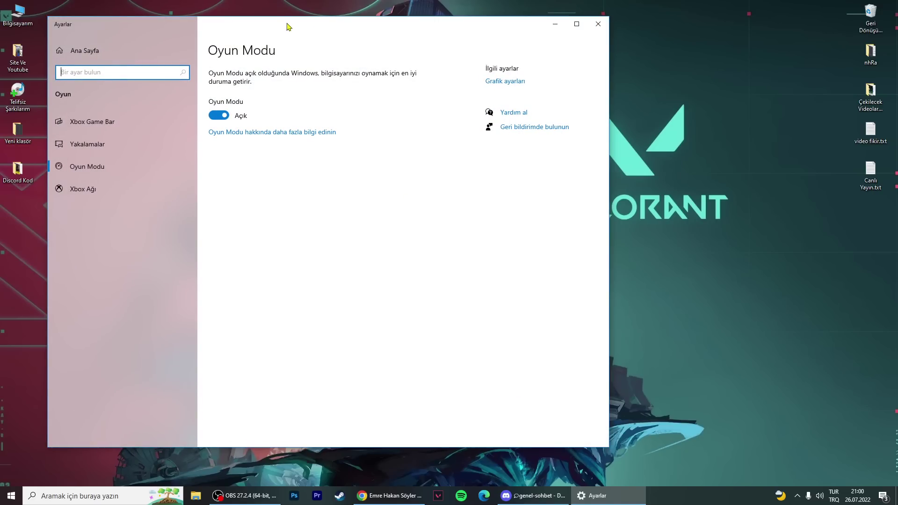
{"action": "left_click_drag", "start_coordinate": [289, 27], "coordinate": [449, 33]}
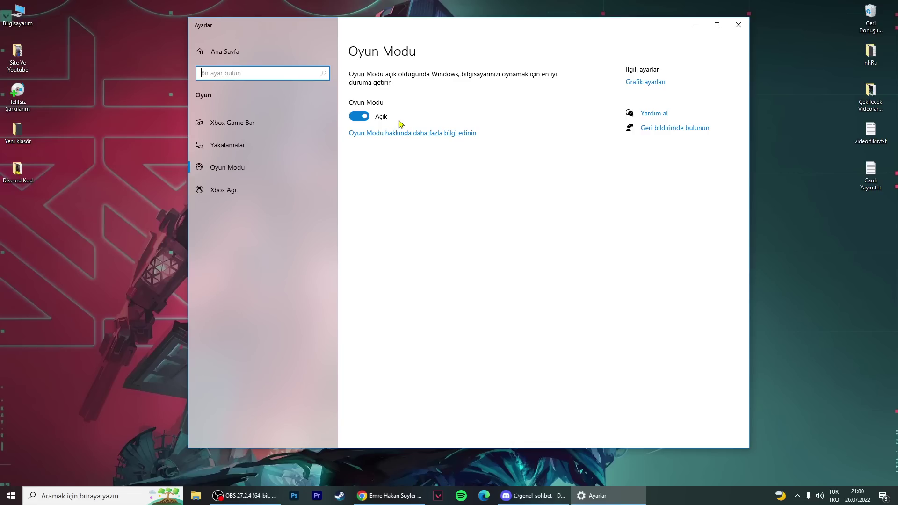
- Review the Xbox Game Bar settings and the background recording, audio and video options under Yakalamalar
{"action": "left_click", "coordinate": [301, 126]}
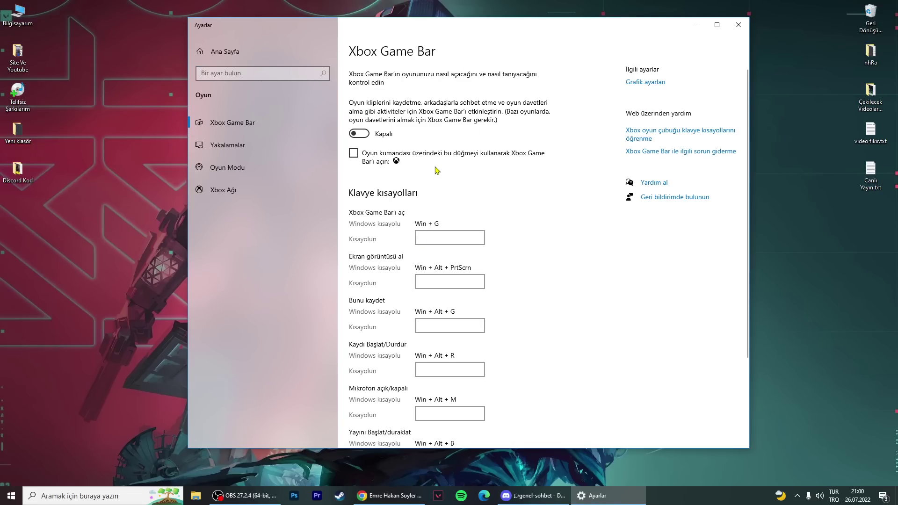
{"action": "scroll", "coordinate": [421, 150], "scroll_direction": "down", "scroll_amount": 3}
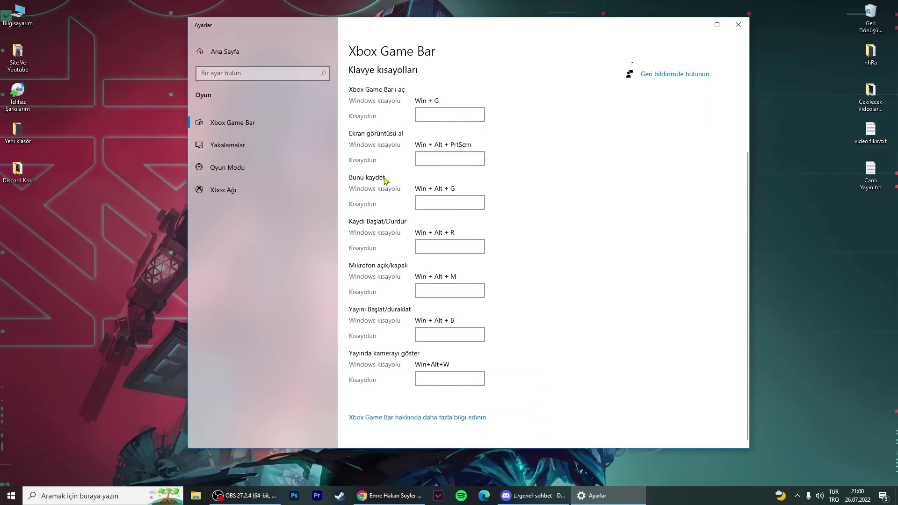
{"action": "scroll", "coordinate": [388, 187], "scroll_direction": "up", "scroll_amount": 3}
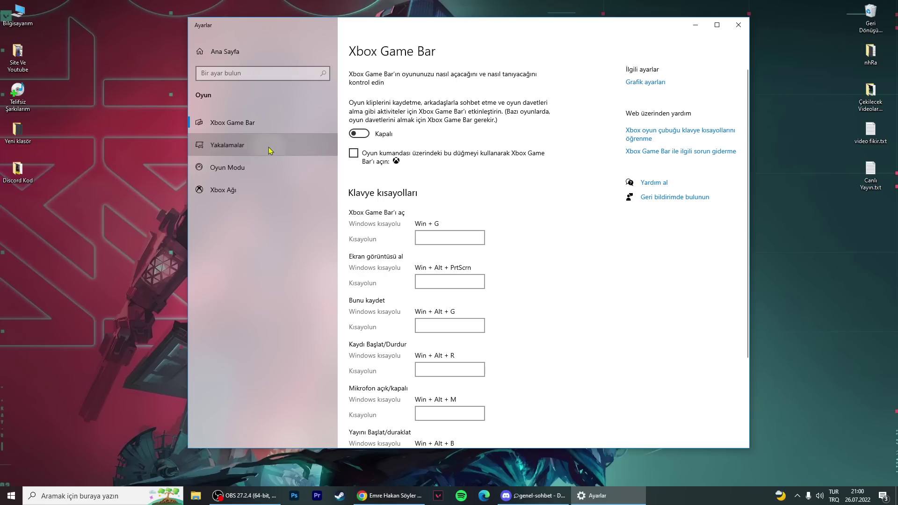
{"action": "left_click", "coordinate": [282, 139]}
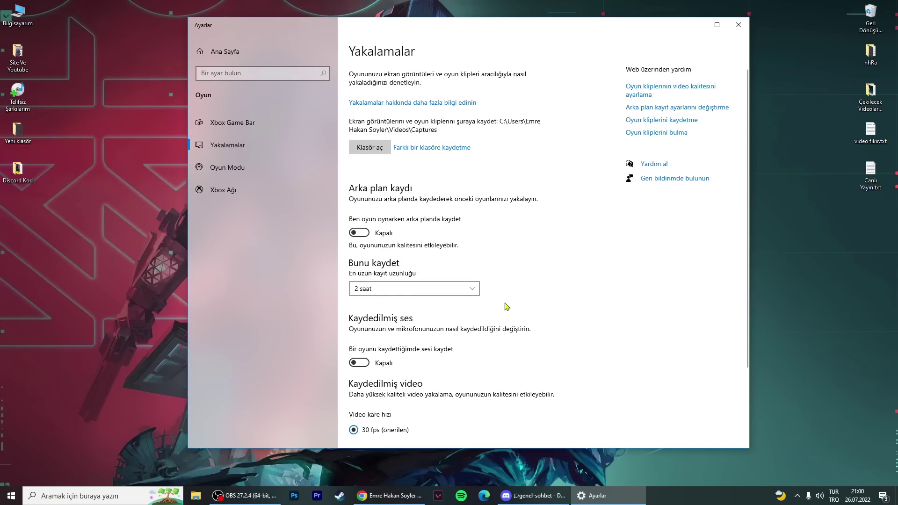
{"action": "scroll", "coordinate": [506, 306], "scroll_direction": "down", "scroll_amount": 3}
{"action": "scroll", "coordinate": [492, 297], "scroll_direction": "up", "scroll_amount": 3}
{"action": "left_click", "coordinate": [258, 131]}
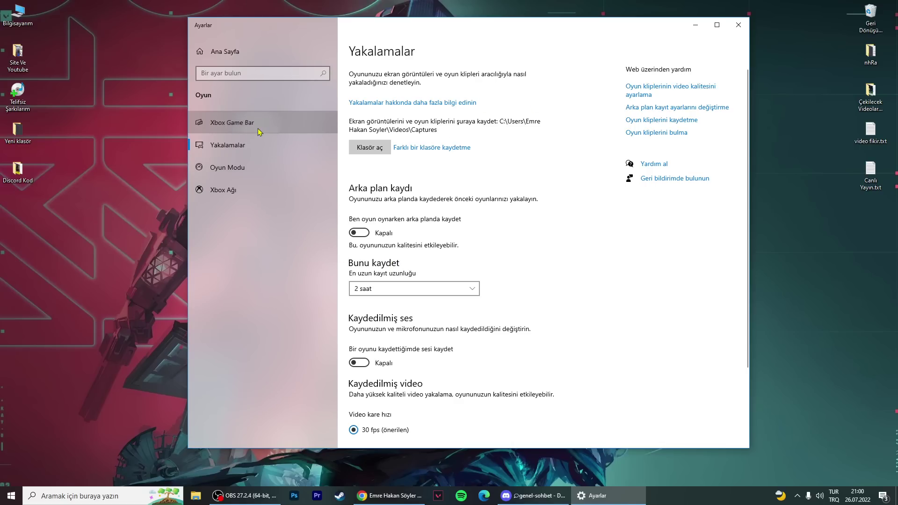
- Open Grafik ayarları and check the hardware-accelerated GPU scheduling setting
{"action": "left_click", "coordinate": [640, 84]}
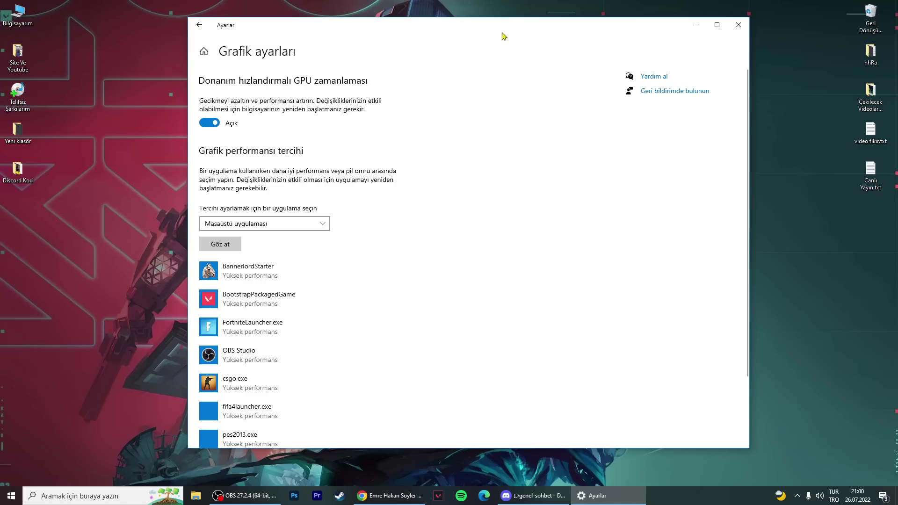
{"action": "left_click_drag", "start_coordinate": [504, 33], "coordinate": [522, 40]}
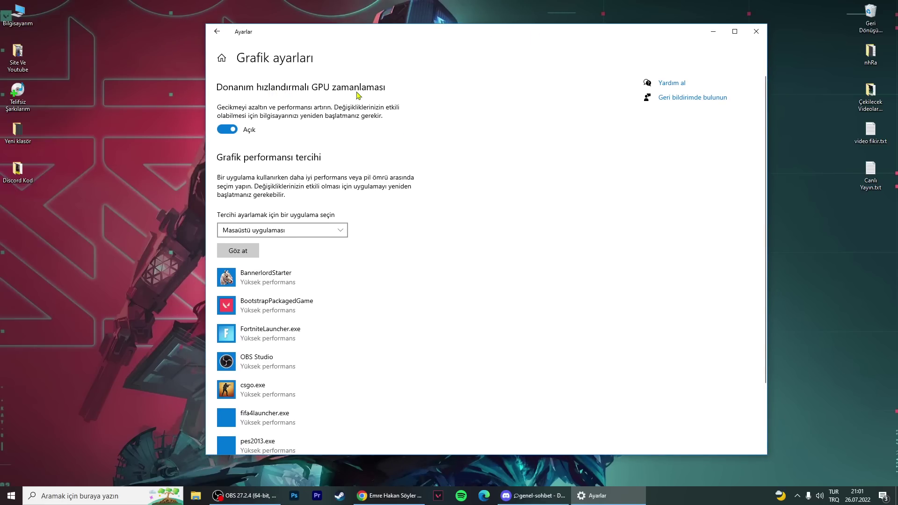
{"action": "left_click", "coordinate": [252, 130]}
{"action": "left_click", "coordinate": [245, 131]}
- Try to add VALORANT.exe from C:\Riot Games\VALORANT\live as a desktop app in the graphics performance preferences
{"action": "left_click", "coordinate": [246, 251]}
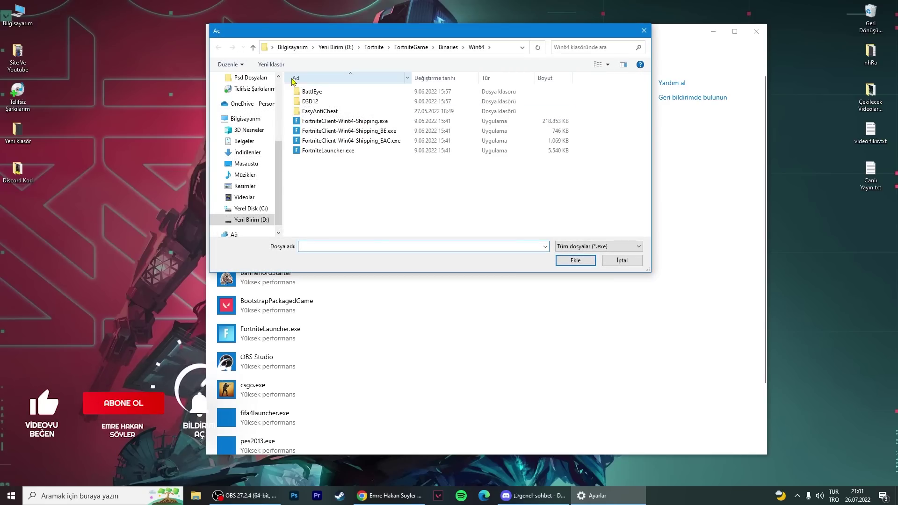
{"action": "left_click", "coordinate": [336, 47]}
{"action": "left_click", "coordinate": [252, 47]}
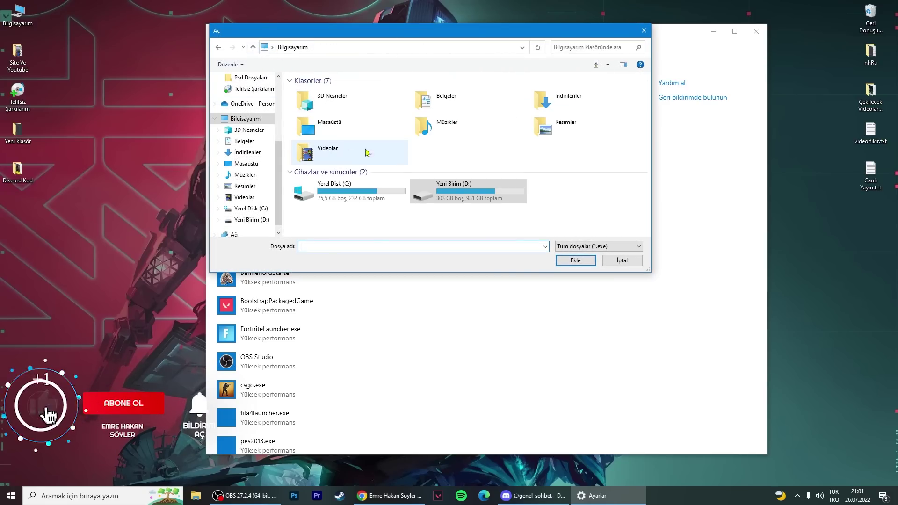
{"action": "double_click", "coordinate": [347, 181]}
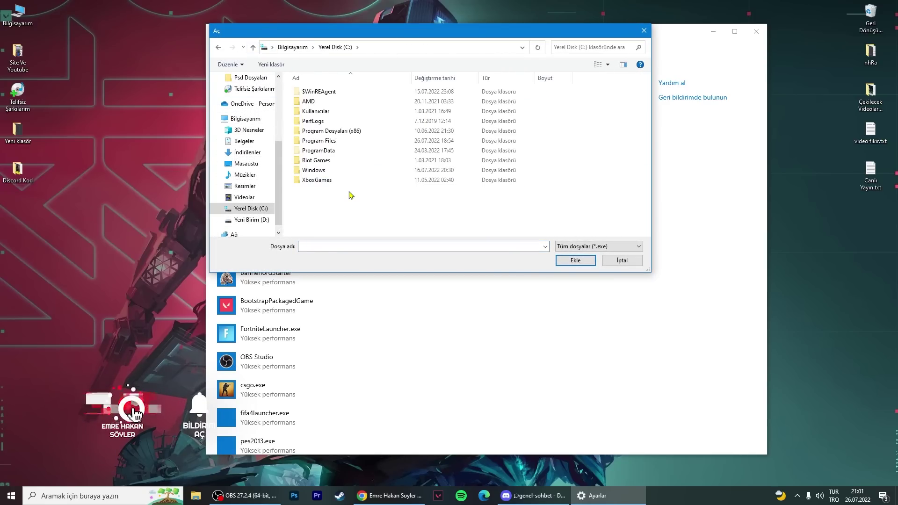
{"action": "double_click", "coordinate": [323, 162]}
{"action": "double_click", "coordinate": [321, 102]}
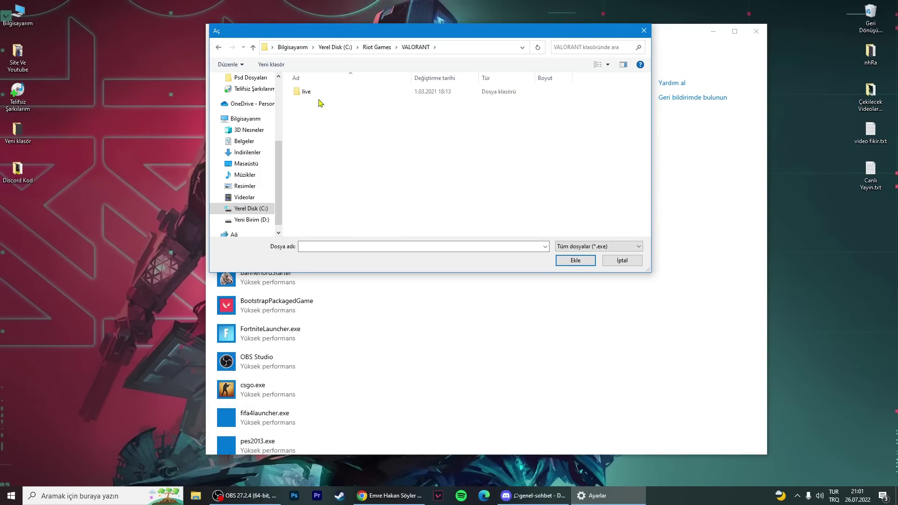
{"action": "double_click", "coordinate": [318, 93]}
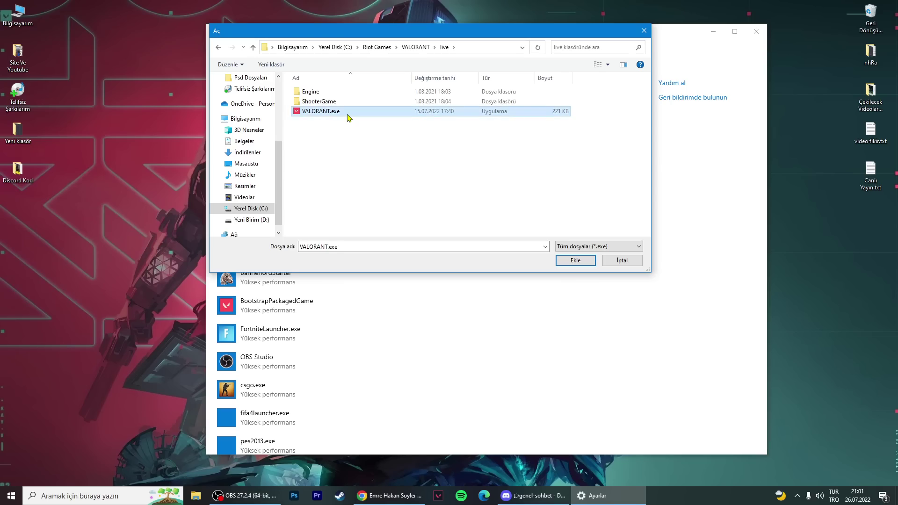
{"action": "double_click", "coordinate": [319, 178]}
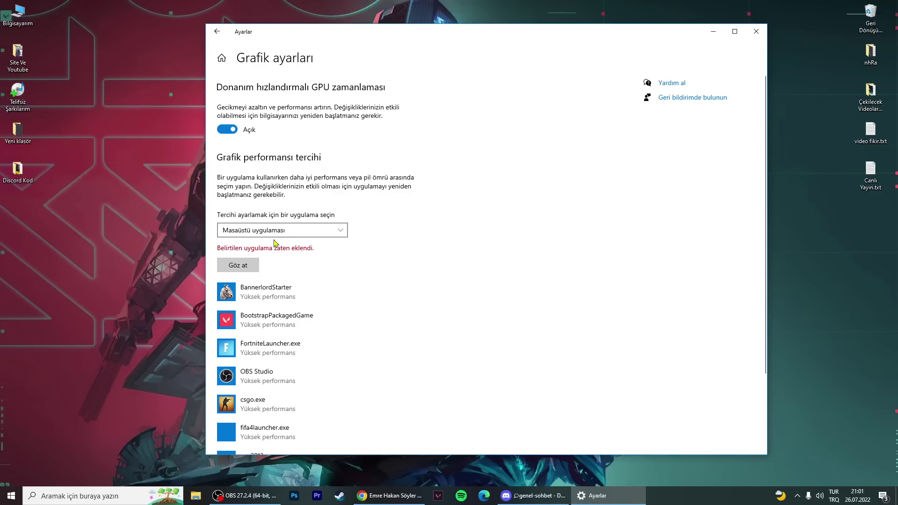
- Set the graphics preference of BootstrapPackagedGame (VALORANT.exe) to Yüksek performans, save it and close the settings window
{"action": "scroll", "coordinate": [291, 263], "scroll_direction": "down", "scroll_amount": 2}
{"action": "left_click", "coordinate": [298, 265]}
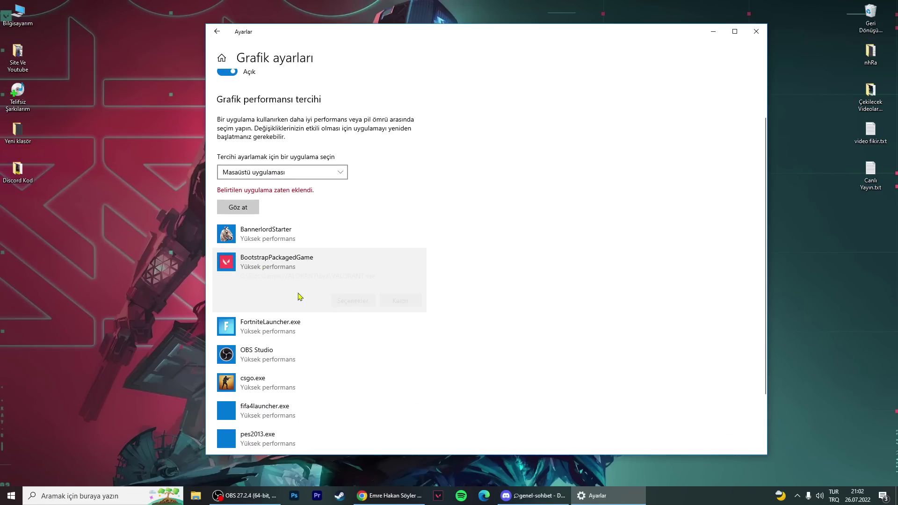
{"action": "left_click", "coordinate": [351, 302]}
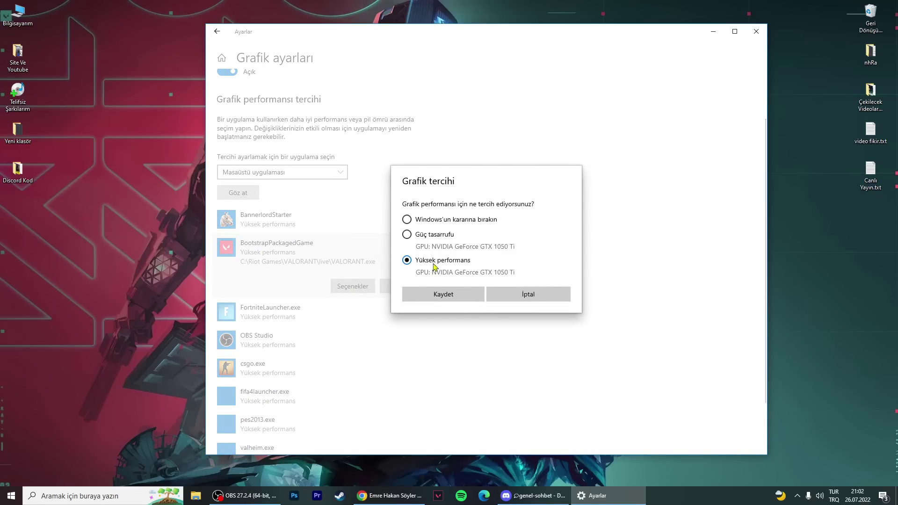
{"action": "left_click", "coordinate": [407, 219]}
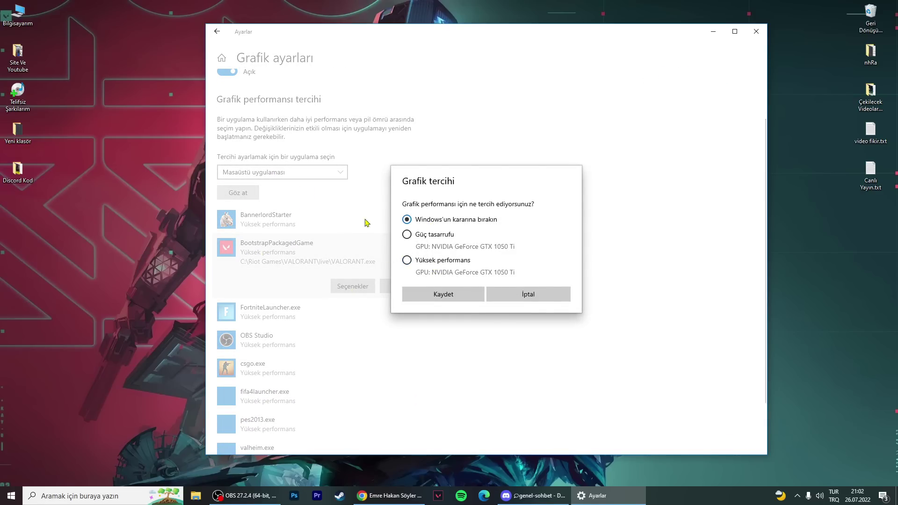
{"action": "left_click", "coordinate": [445, 265]}
{"action": "left_click", "coordinate": [445, 294]}
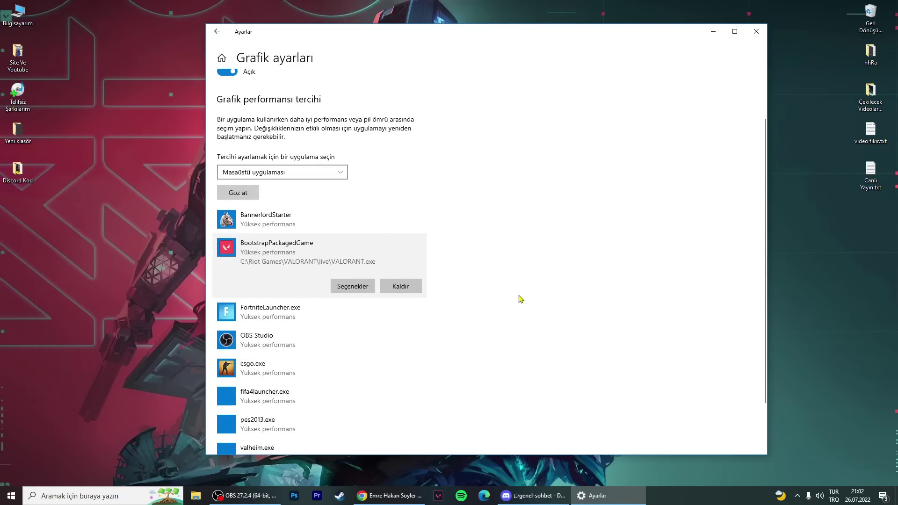
{"action": "key", "text": "alt+F4"}
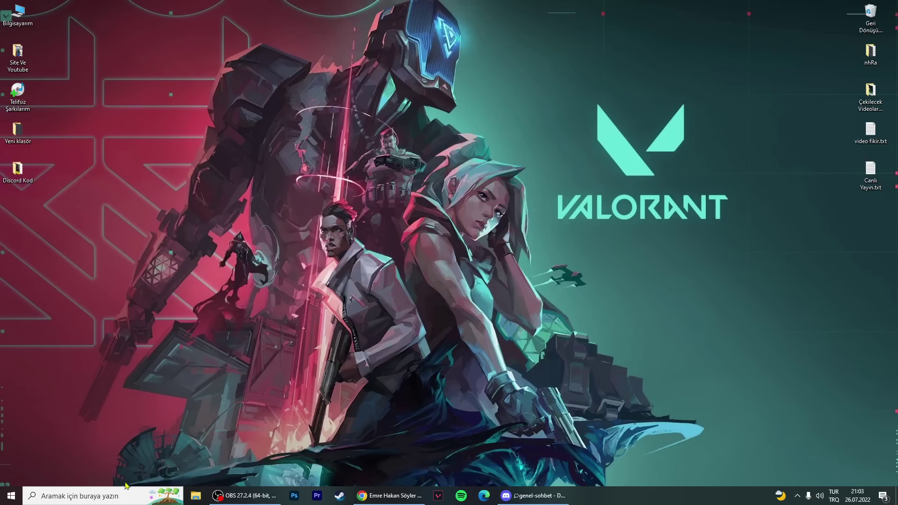
- Search Windows for "%appdata%" and open the Roaming folder
{"action": "left_click", "coordinate": [92, 497]}
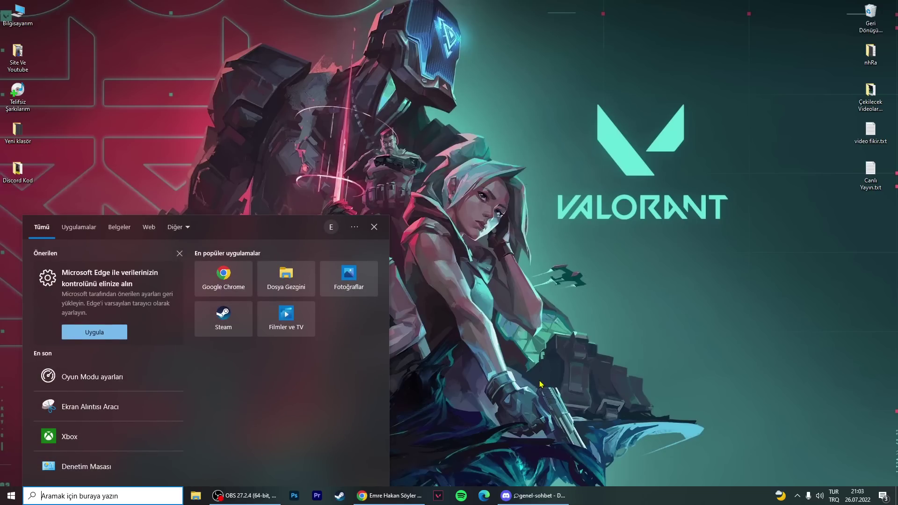
{"action": "type", "text": "%appdata&"}
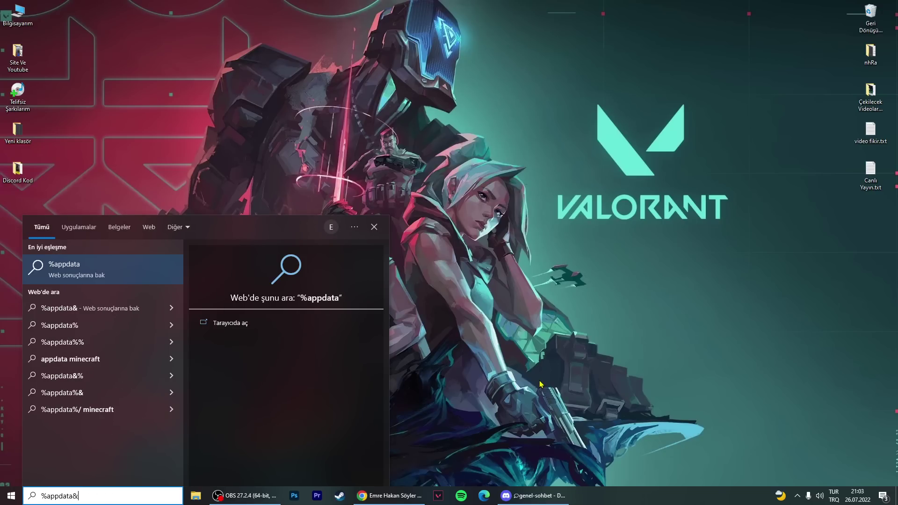
{"action": "key", "text": "BackSpace"}
{"action": "type", "text": "%"}
{"action": "key", "text": "Return"}
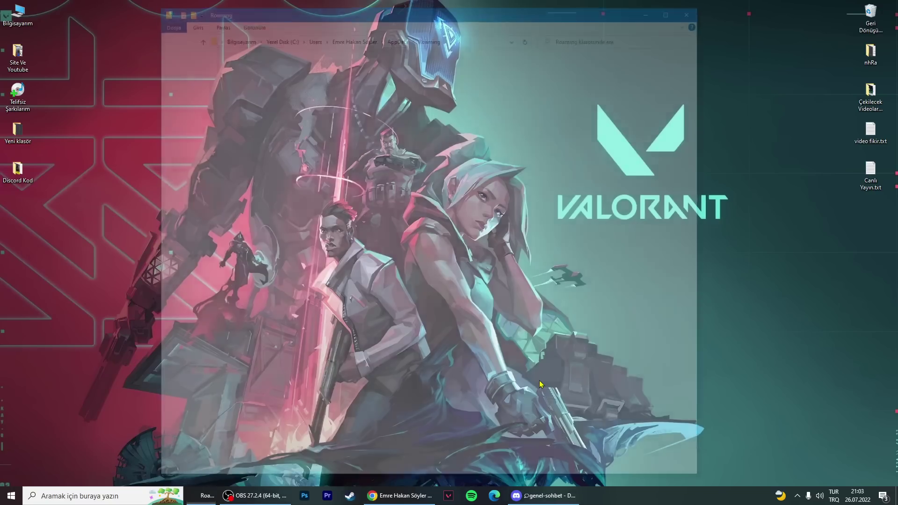
- Go up to AppData and open Local\VALORANT\Saved\Config, placing the folder window nearer the middle of the desktop
{"action": "left_click", "coordinate": [400, 37]}
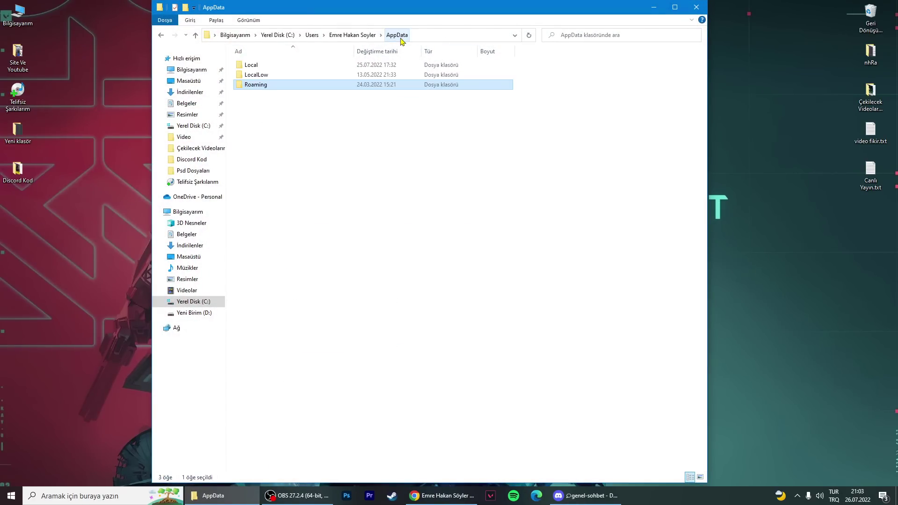
{"action": "double_click", "coordinate": [267, 66]}
{"action": "scroll", "coordinate": [439, 149], "scroll_direction": "down", "scroll_amount": 5}
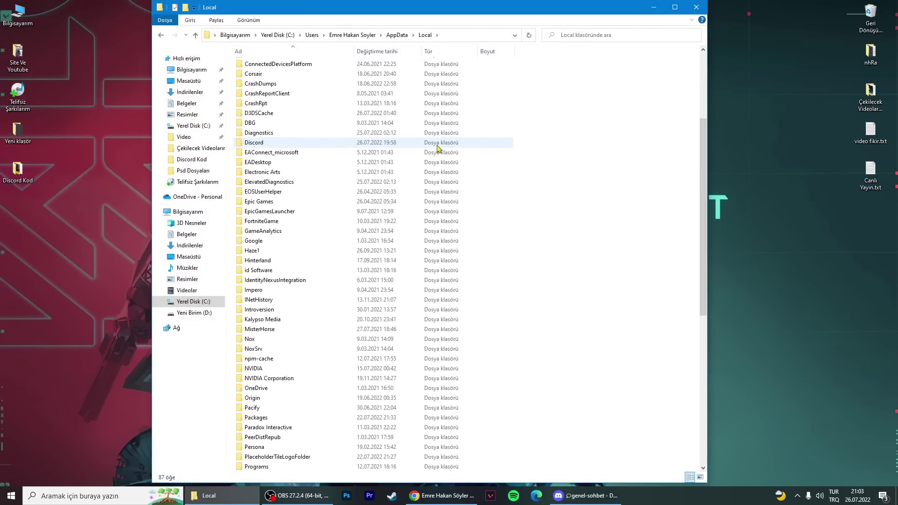
{"action": "scroll", "coordinate": [439, 149], "scroll_direction": "down", "scroll_amount": 10}
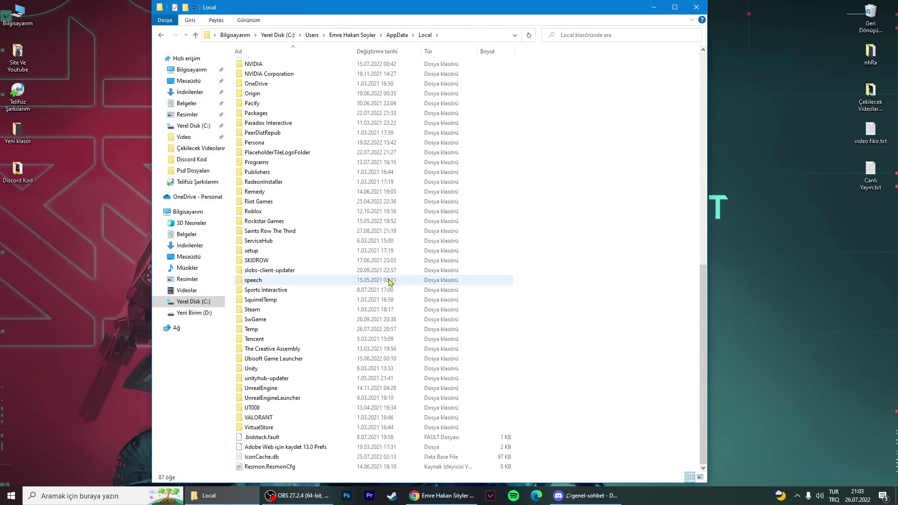
{"action": "double_click", "coordinate": [302, 418]}
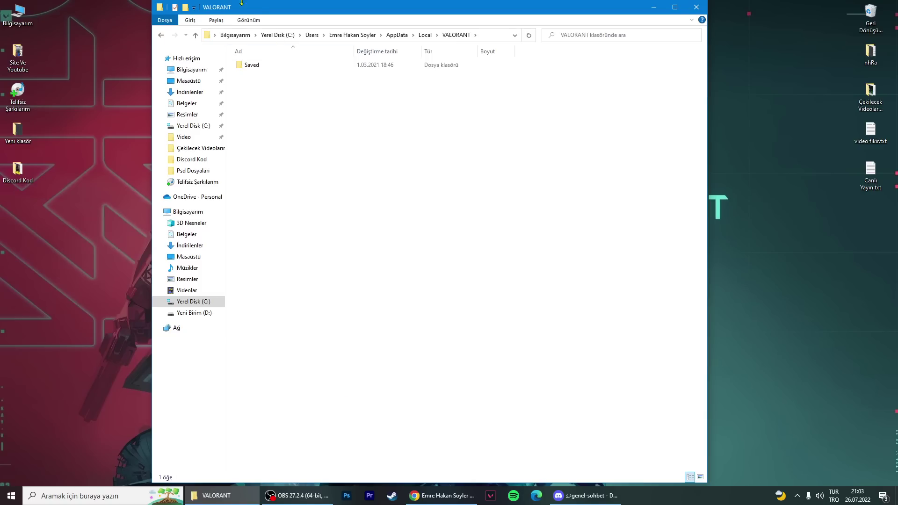
{"action": "double_click", "coordinate": [264, 68]}
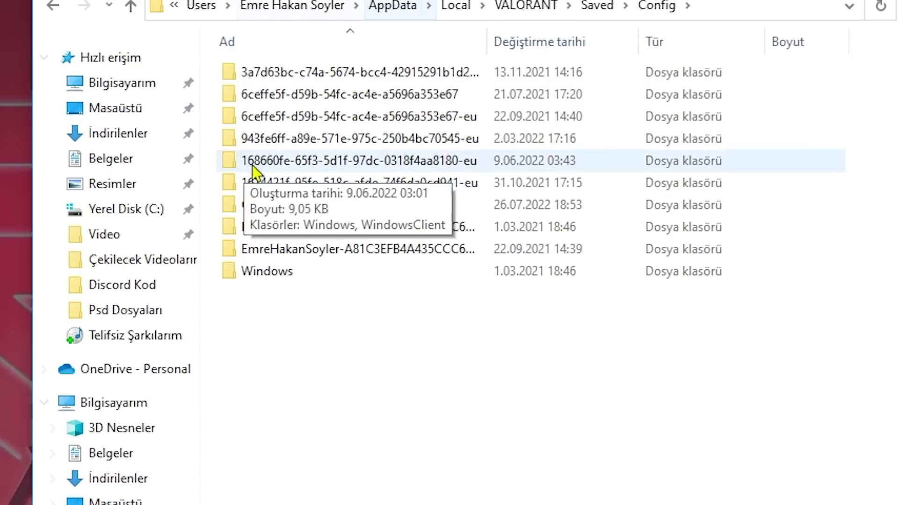
{"action": "left_click_drag", "start_coordinate": [281, 7], "coordinate": [300, 5]}
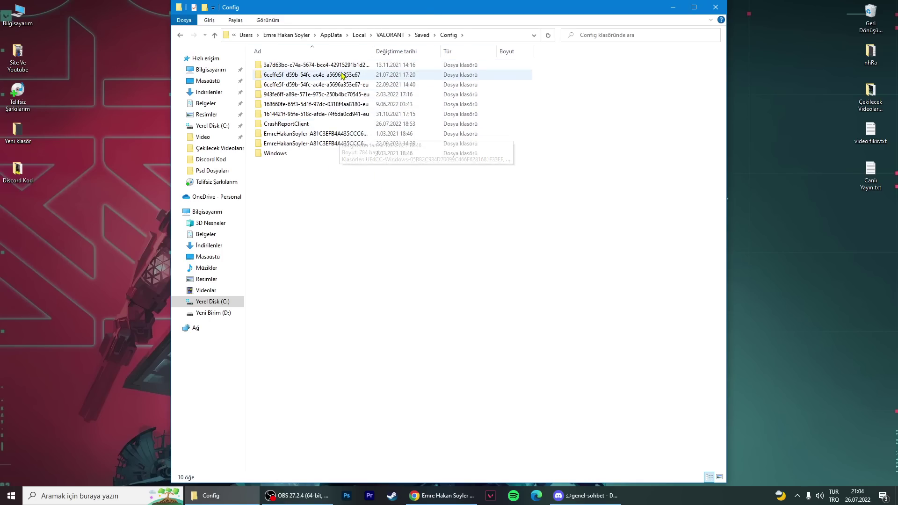
- Open GameUserSettings.ini from the Windows subfolder of the first account folder in Config, and reposition the text editor window
{"action": "left_click", "coordinate": [276, 68]}
{"action": "double_click", "coordinate": [277, 68]}
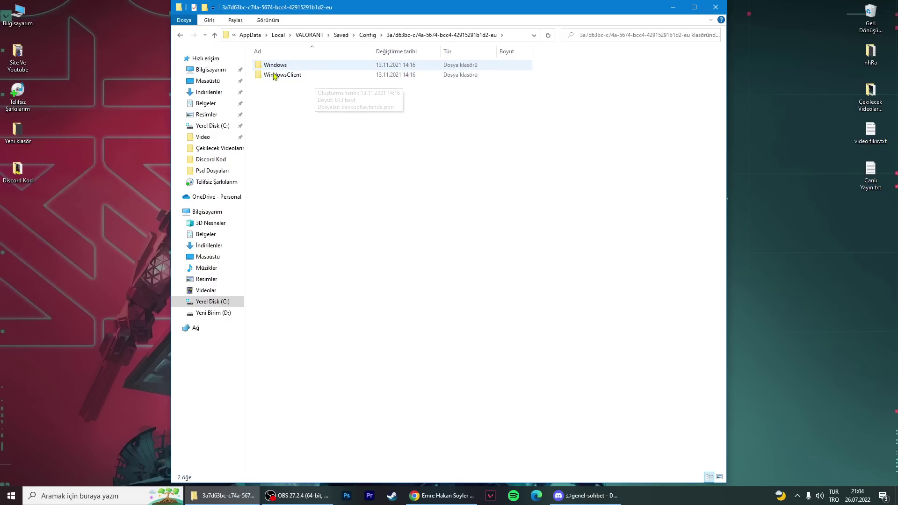
{"action": "double_click", "coordinate": [281, 68]}
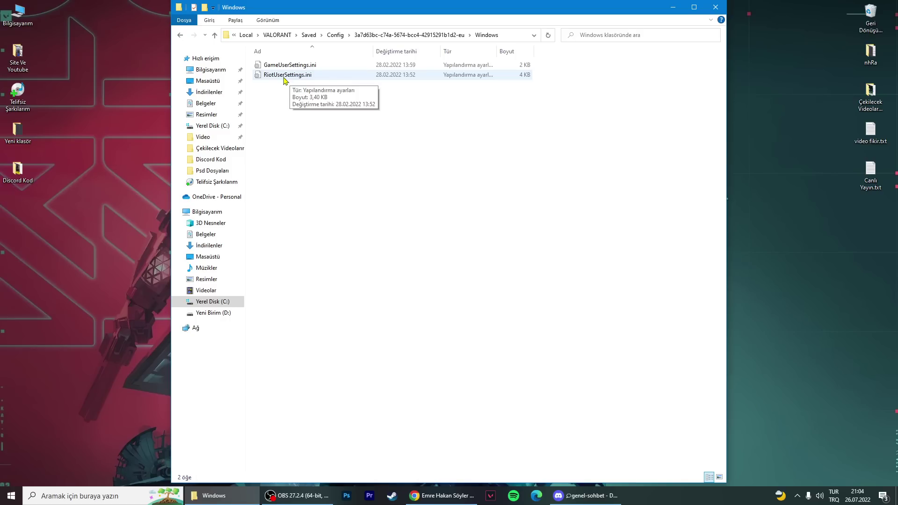
{"action": "double_click", "coordinate": [284, 70]}
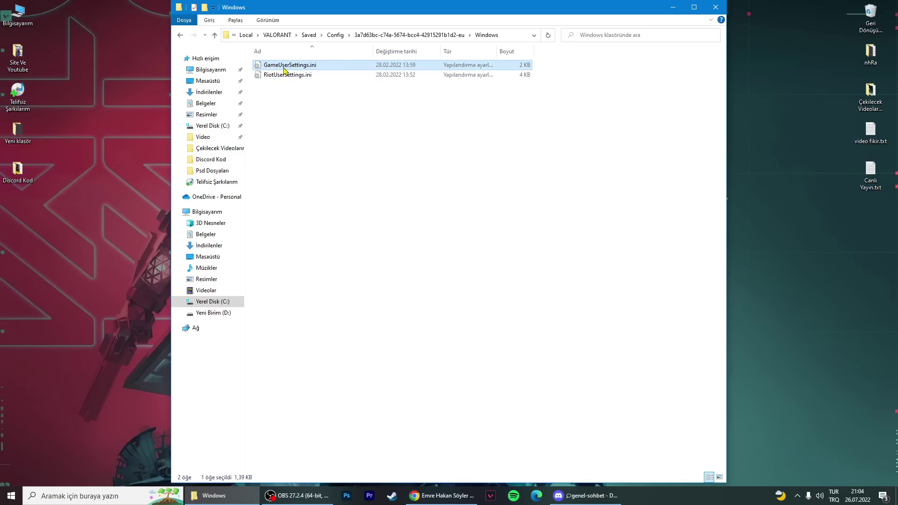
{"action": "left_click_drag", "start_coordinate": [349, 18], "coordinate": [312, 29]}
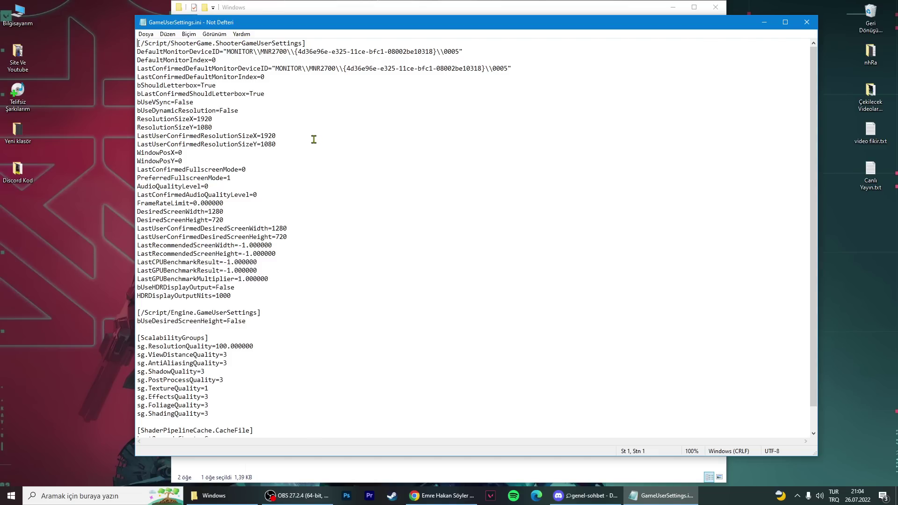
- Try to change the sg.ResolutionQuality value under ScalabilityGroups in GameUserSettings.ini, and close the file and the folder window
{"action": "scroll", "coordinate": [314, 139], "scroll_direction": "down", "scroll_amount": 1}
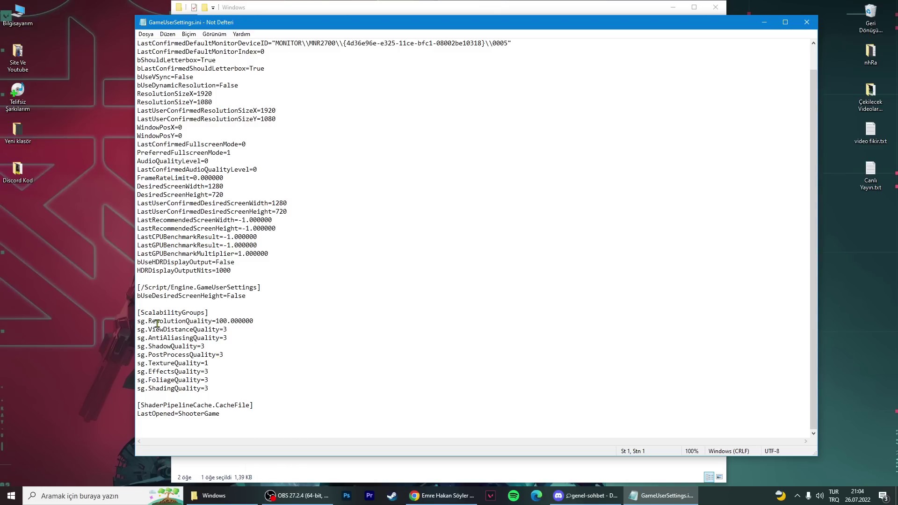
{"action": "left_click_drag", "start_coordinate": [148, 321], "coordinate": [220, 322]}
{"action": "left_click", "coordinate": [216, 341]}
{"action": "key", "text": "BackSpace"}
{"action": "key", "text": "BackSpace"}
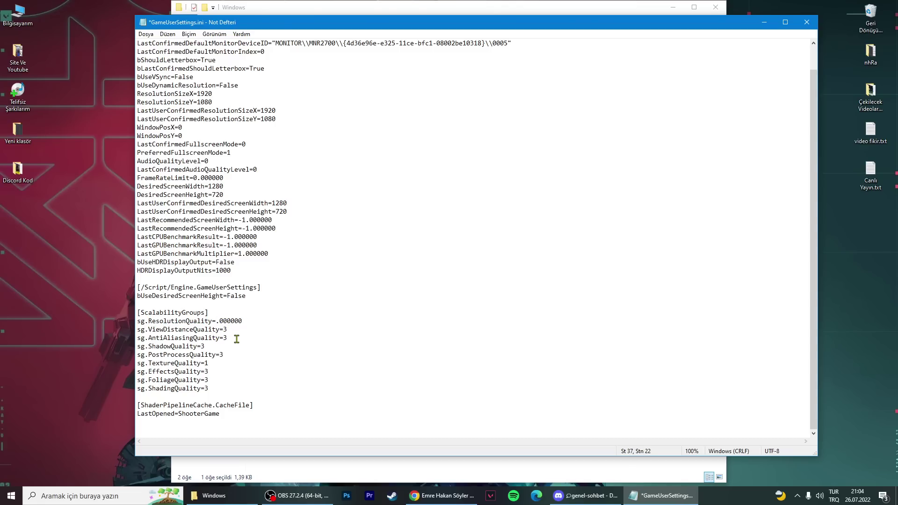
{"action": "type", "text": "7100"}
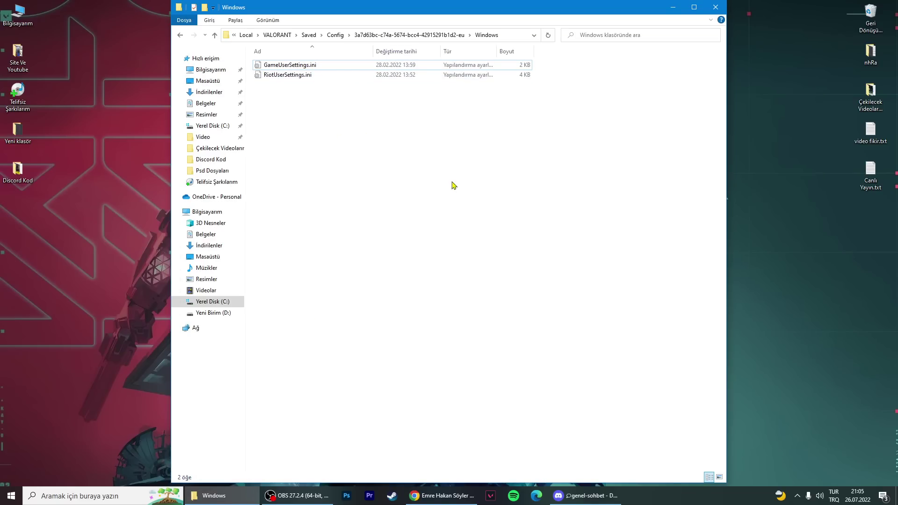
{"action": "key", "text": "alt+F4"}
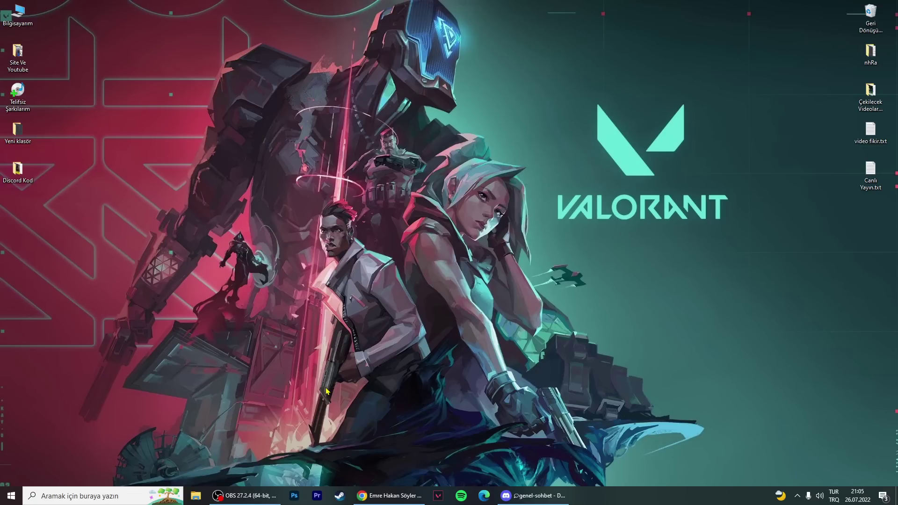
- Search Windows for "ayarlar", open the Sistem settings and check the power mode under Güç ve uyku
{"action": "left_click", "coordinate": [107, 495]}
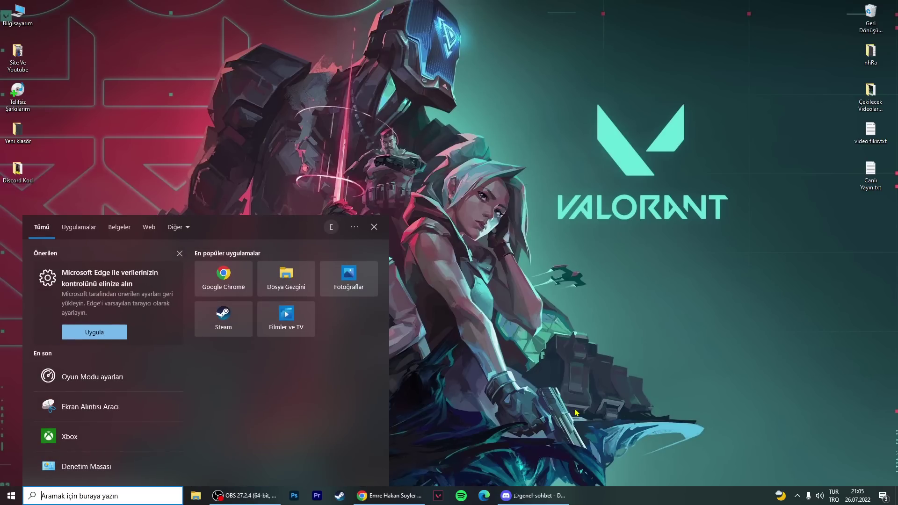
{"action": "type", "text": "ayarlar"}
{"action": "key", "text": "Return"}
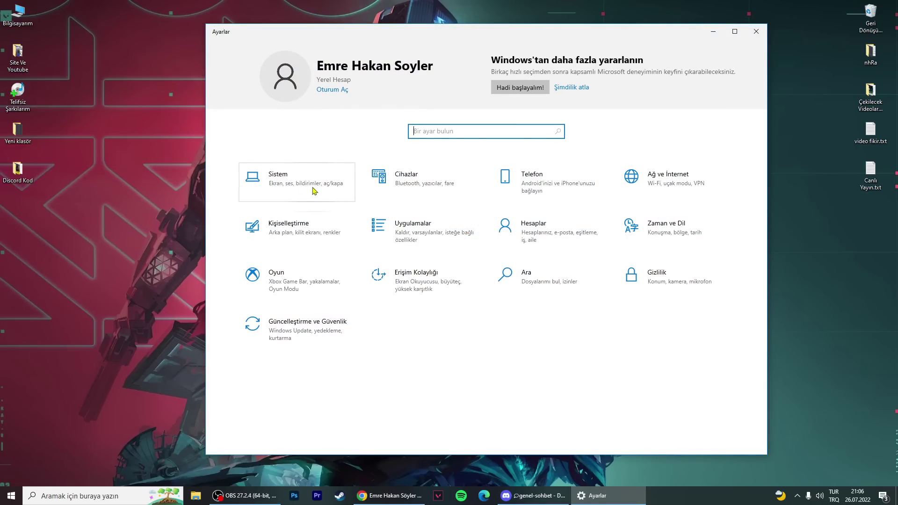
{"action": "left_click", "coordinate": [314, 196]}
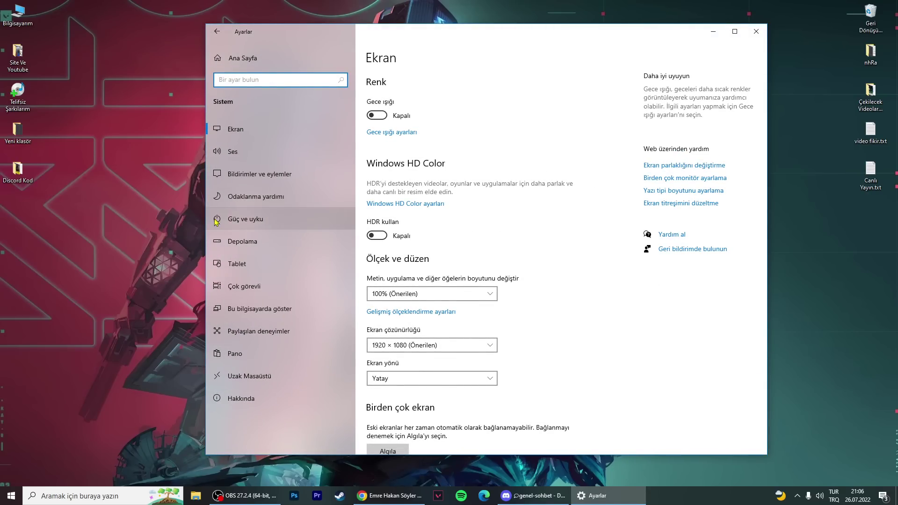
{"action": "left_click", "coordinate": [275, 219]}
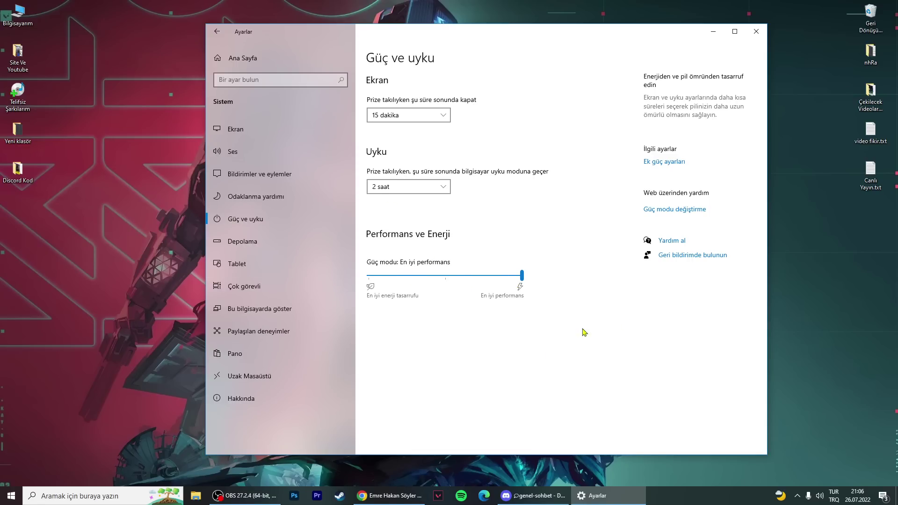
- Review the available power plans, including Yüksek performans, in the additional power settings and close that window
{"action": "left_click", "coordinate": [666, 163]}
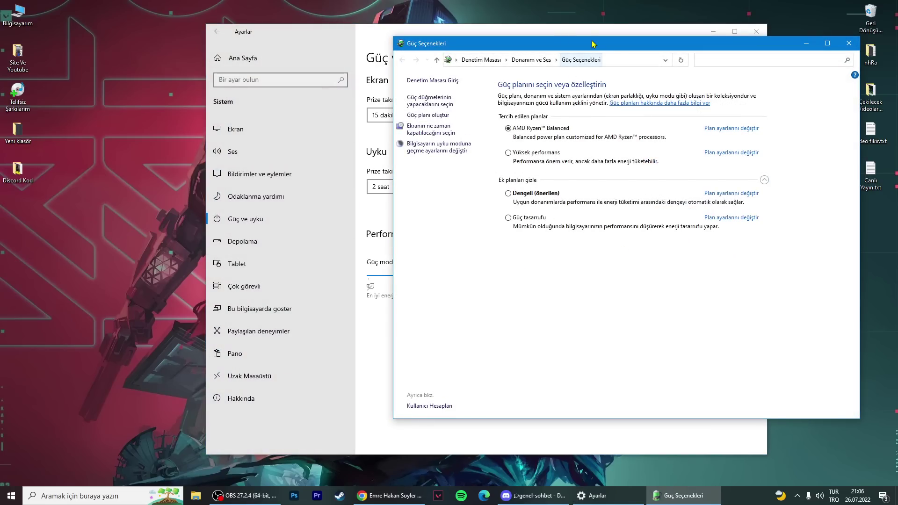
{"action": "left_click_drag", "start_coordinate": [580, 43], "coordinate": [613, 45]}
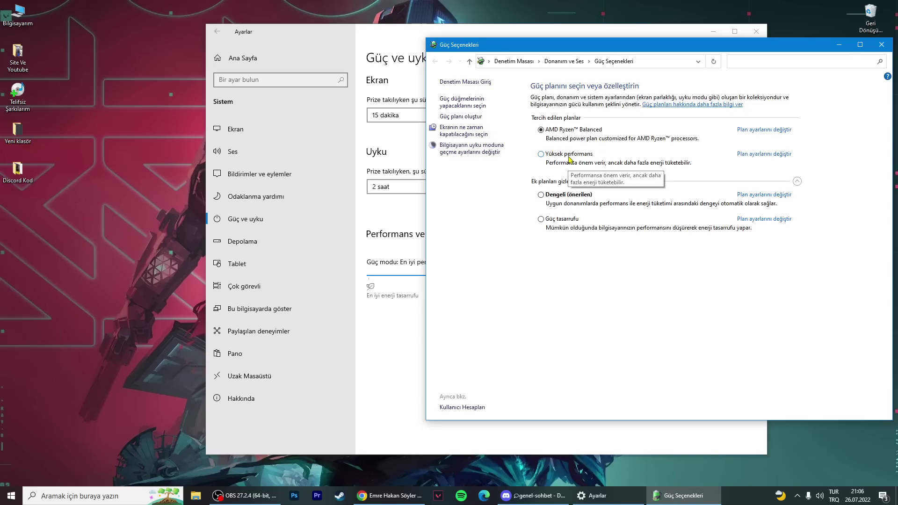
{"action": "left_click_drag", "start_coordinate": [575, 47], "coordinate": [520, 46]}
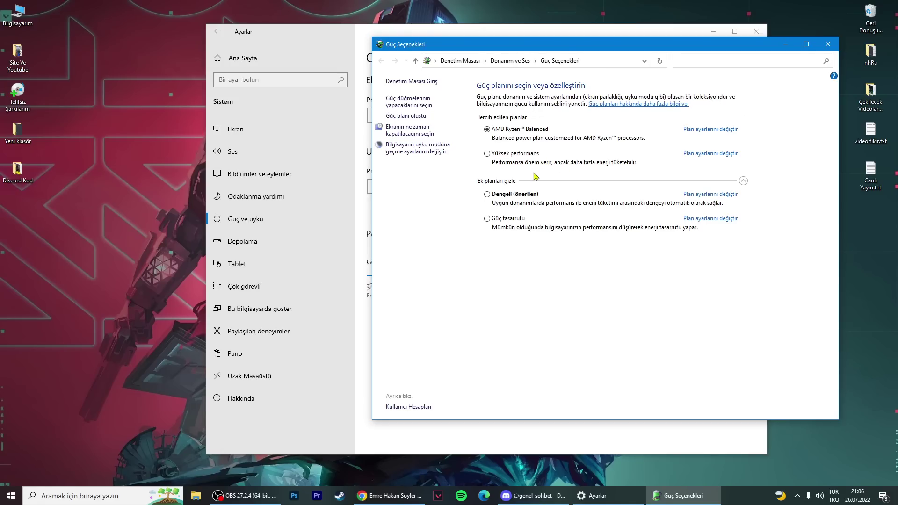
{"action": "left_click", "coordinate": [828, 44]}
- Review the Odaklanma yardımı notification options and automatic rules, and check the Depolama page
{"action": "left_click", "coordinate": [284, 193]}
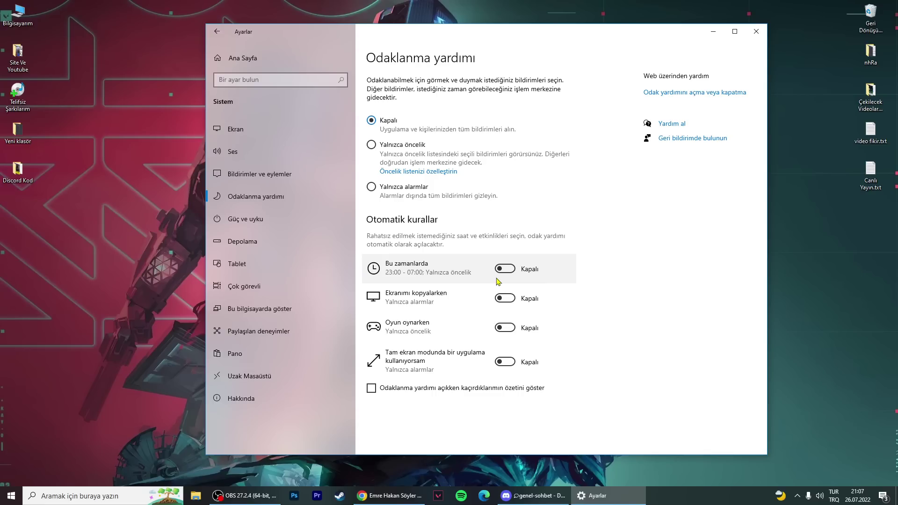
{"action": "left_click", "coordinate": [280, 243]}
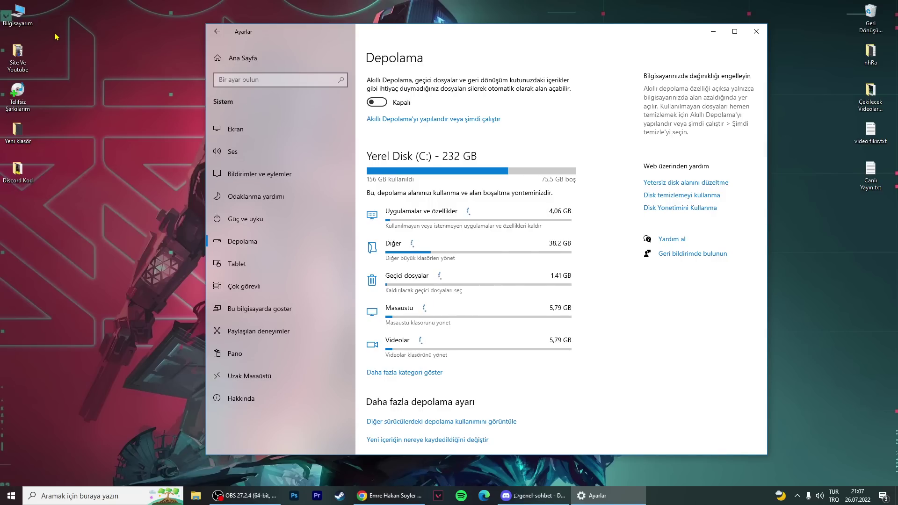
- Open Bilgisayarım and view the properties of Yerel Disk (C:), including its Donanım information
{"action": "double_click", "coordinate": [18, 14]}
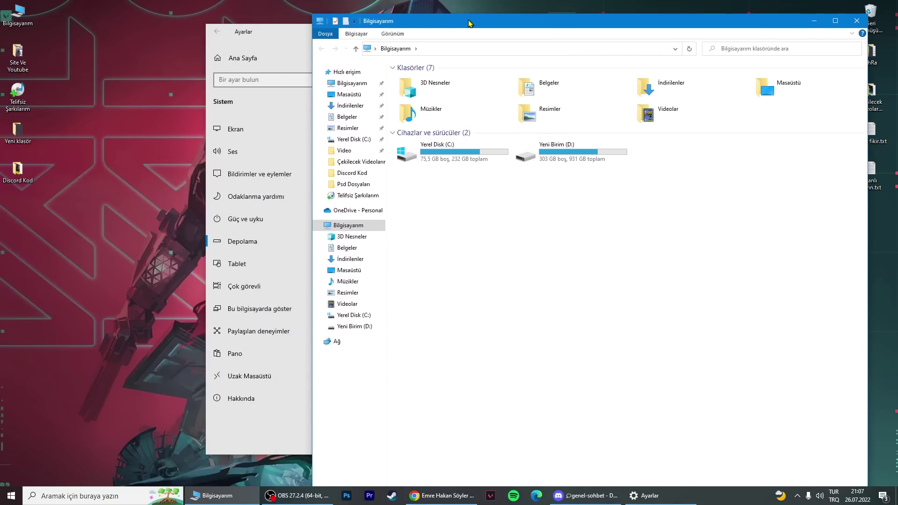
{"action": "left_click_drag", "start_coordinate": [468, 20], "coordinate": [448, 8]}
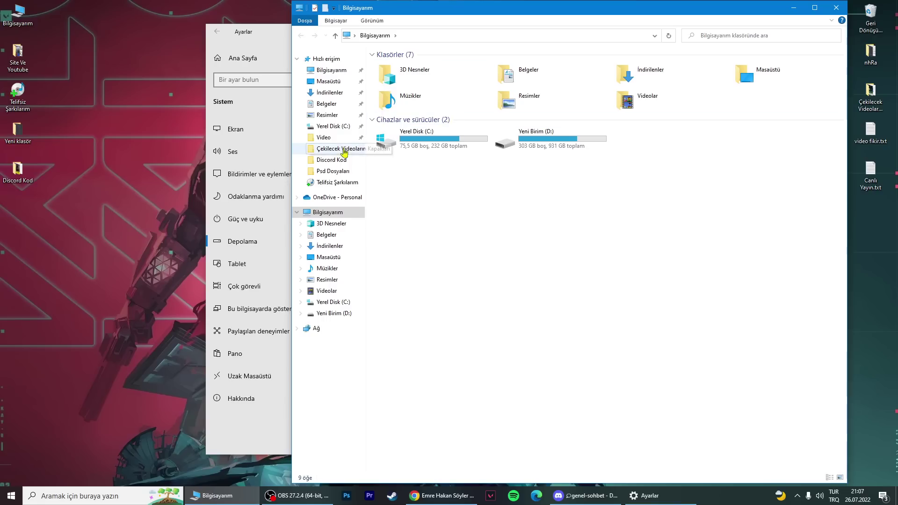
{"action": "left_click_drag", "start_coordinate": [407, 159], "coordinate": [514, 142]}
{"action": "left_click", "coordinate": [568, 217]}
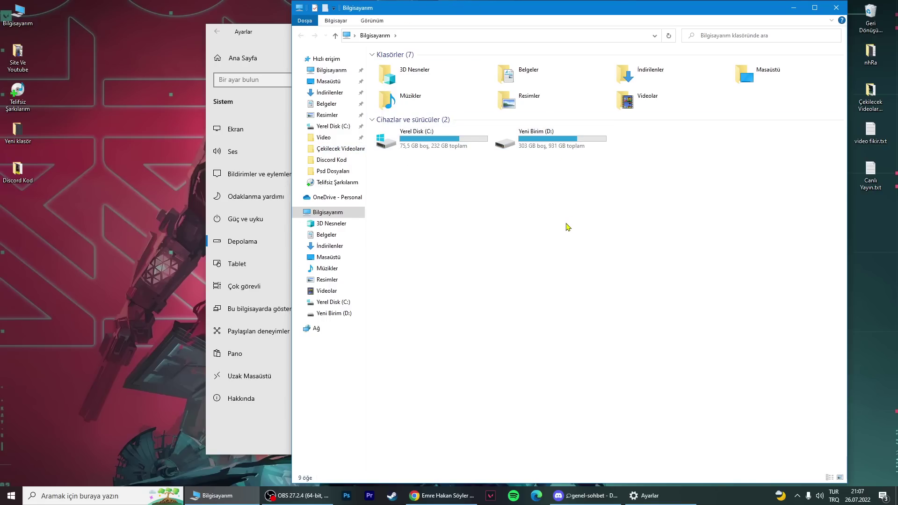
{"action": "right_click", "coordinate": [443, 144]}
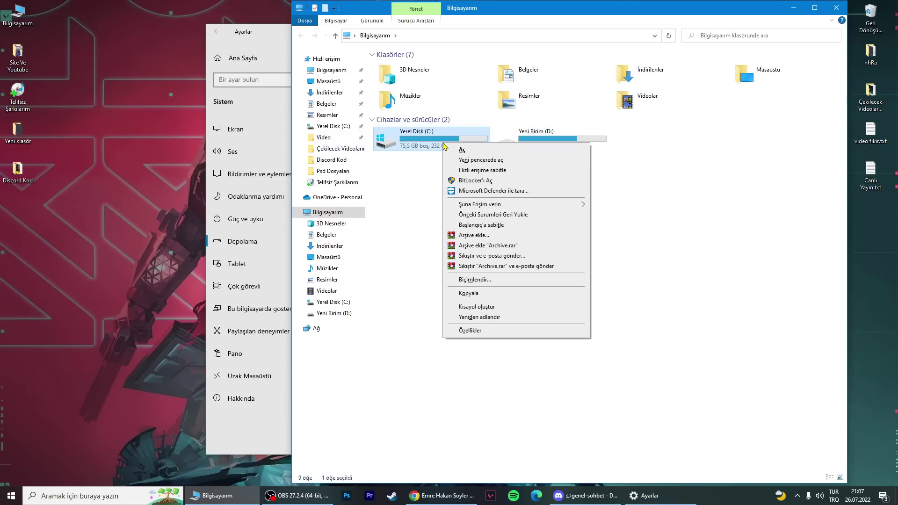
{"action": "left_click", "coordinate": [495, 334]}
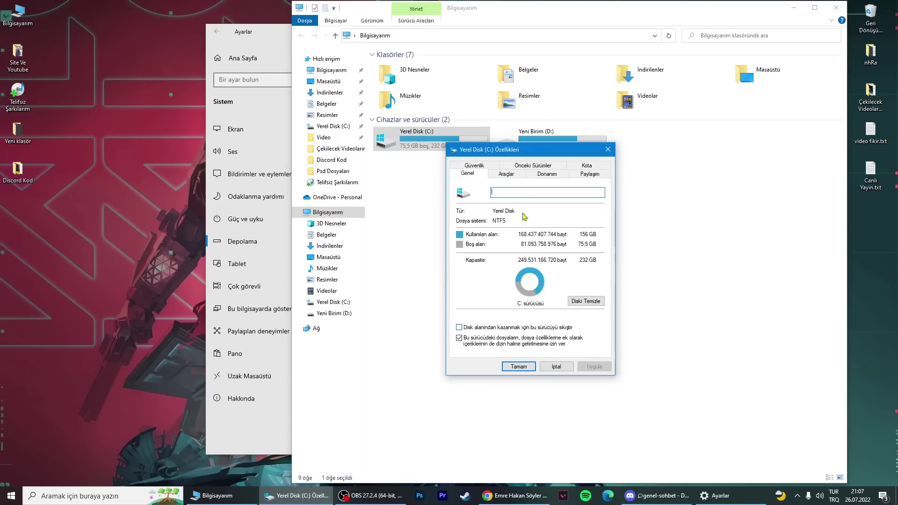
{"action": "left_click_drag", "start_coordinate": [550, 146], "coordinate": [602, 164]}
{"action": "left_click", "coordinate": [603, 186]}
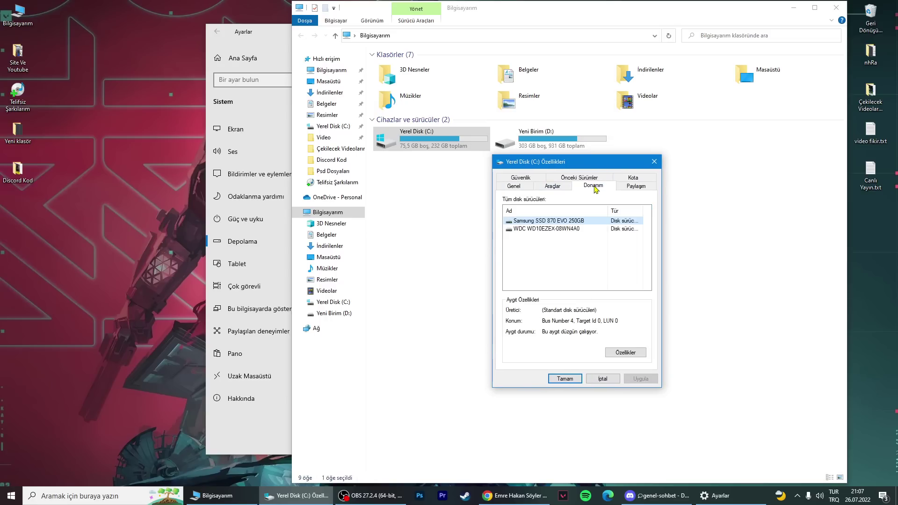
- Run the Hata denetimi scan on Yerel Disk (C:) from its drive tools
{"action": "left_click", "coordinate": [558, 186]}
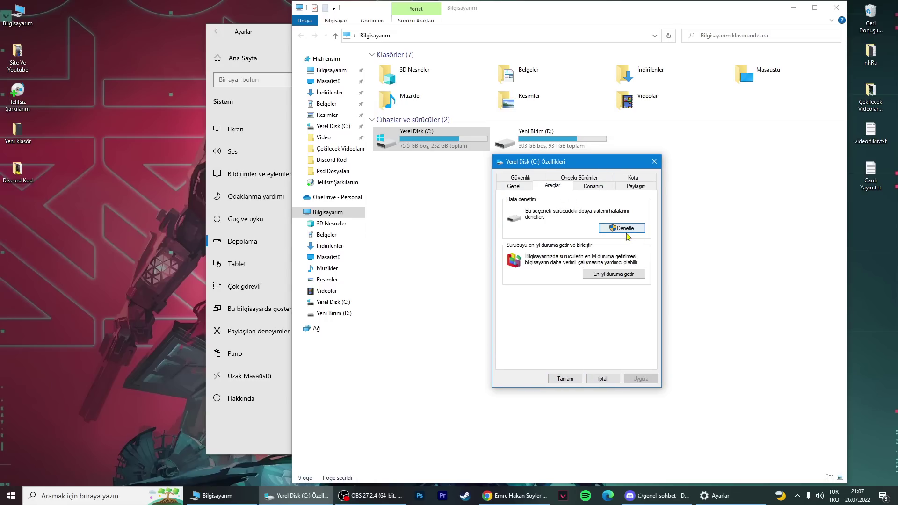
{"action": "left_click", "coordinate": [626, 230]}
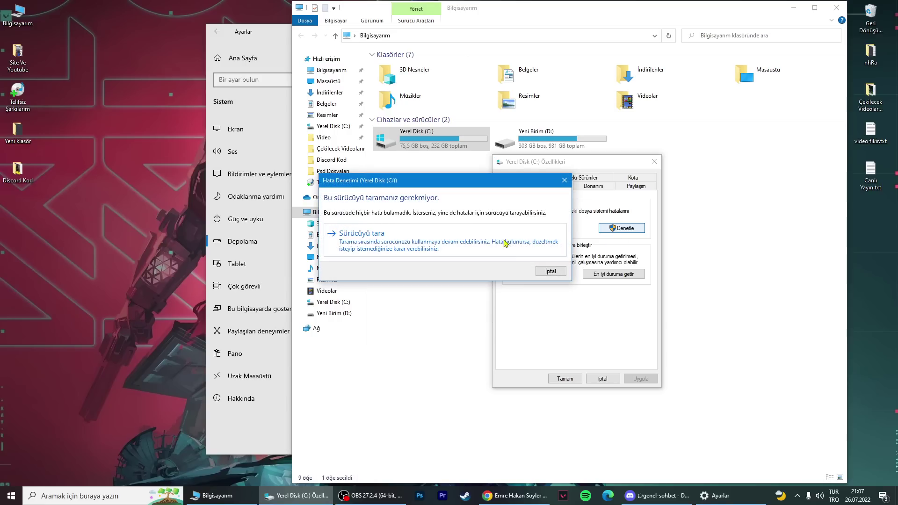
{"action": "left_click", "coordinate": [389, 236]}
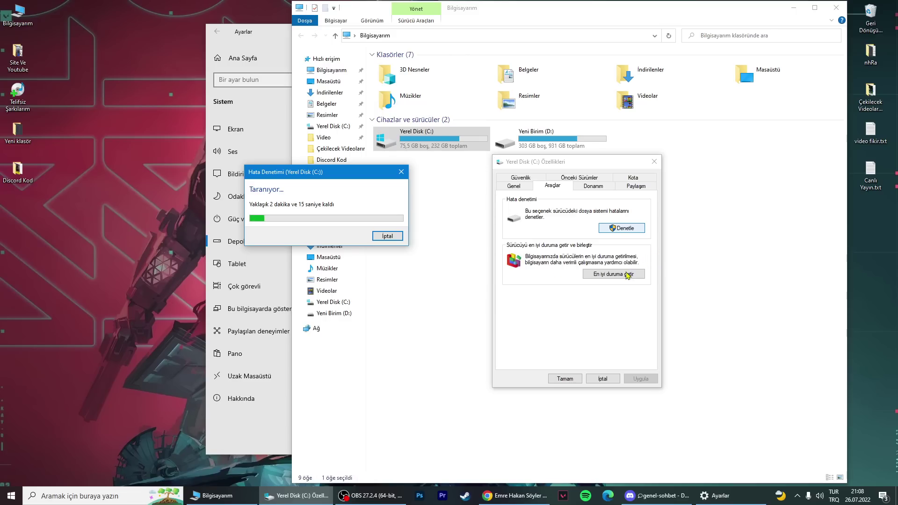
{"action": "left_click", "coordinate": [628, 276]}
{"action": "left_click_drag", "start_coordinate": [278, 174], "coordinate": [338, 160]}
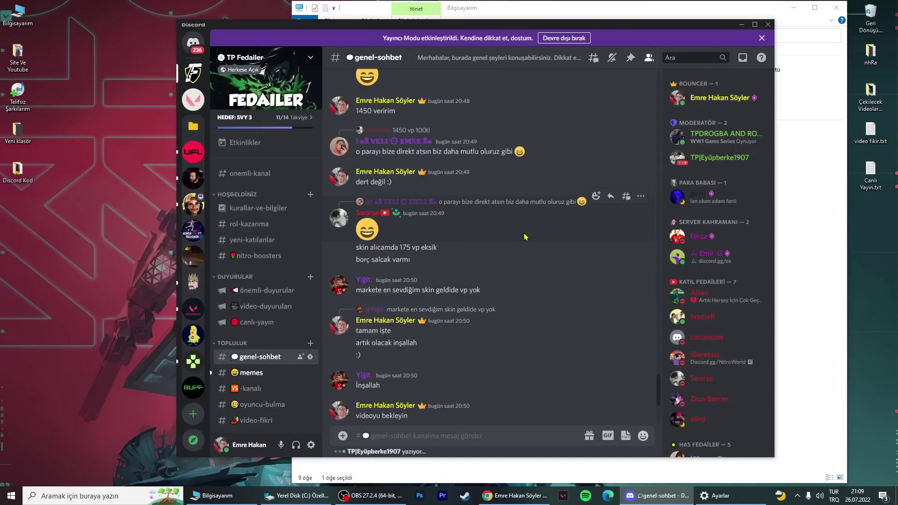
- Switch to Discord and look through the TP Fedailer server's channel list
{"action": "scroll", "coordinate": [283, 254], "scroll_direction": "down", "scroll_amount": 5}
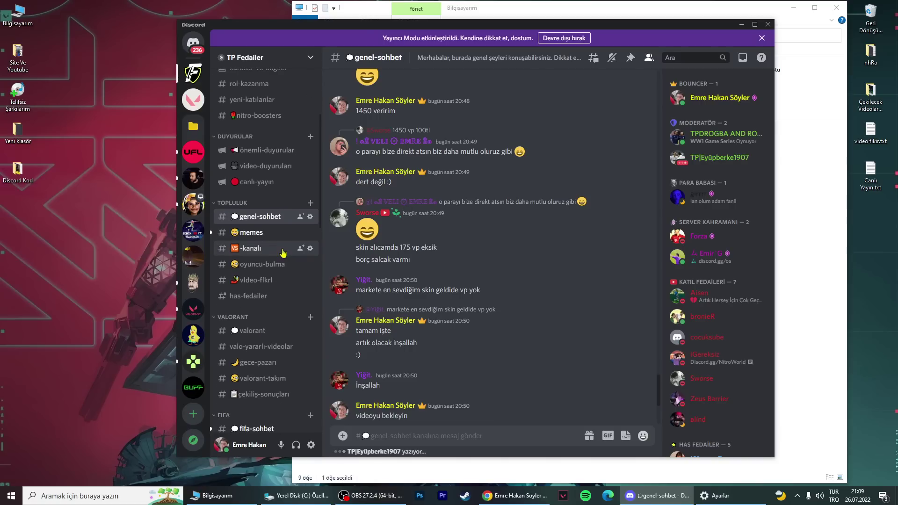
{"action": "scroll", "coordinate": [281, 248], "scroll_direction": "down", "scroll_amount": 2}
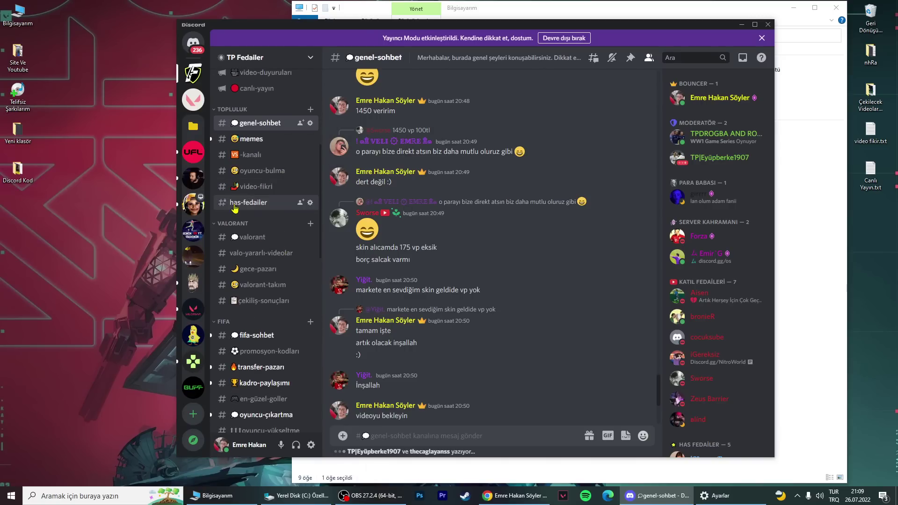
{"action": "scroll", "coordinate": [261, 196], "scroll_direction": "up", "scroll_amount": 5}
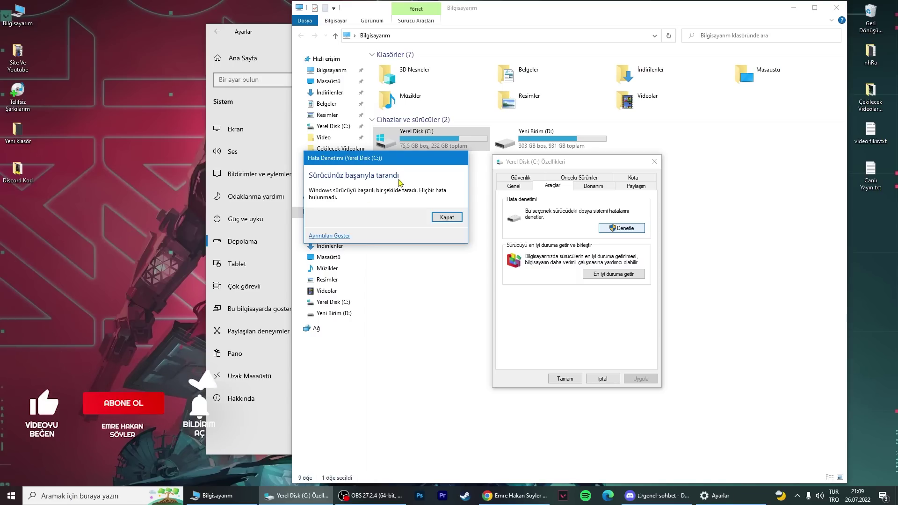
- Close the error check report and optimize the (C:) drive in Sürücüleri En İyi Duruma Getir
{"action": "left_click", "coordinate": [447, 218]}
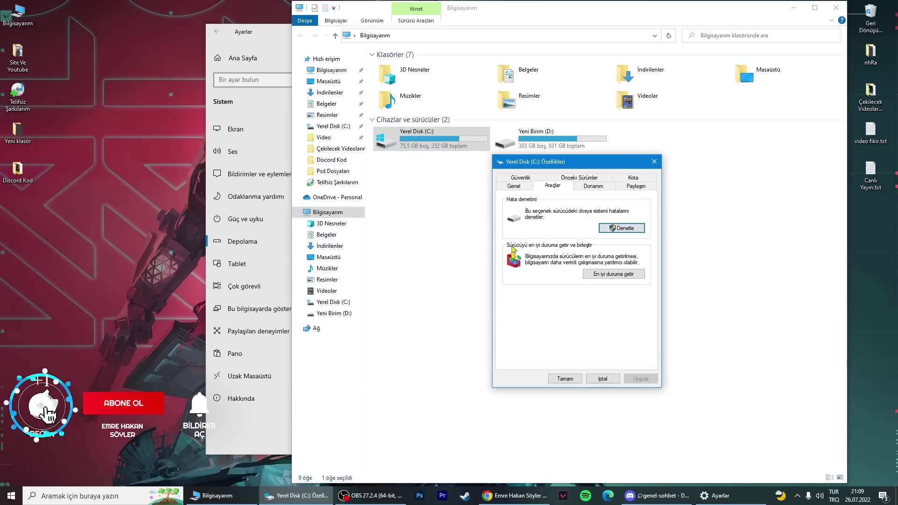
{"action": "left_click", "coordinate": [622, 275]}
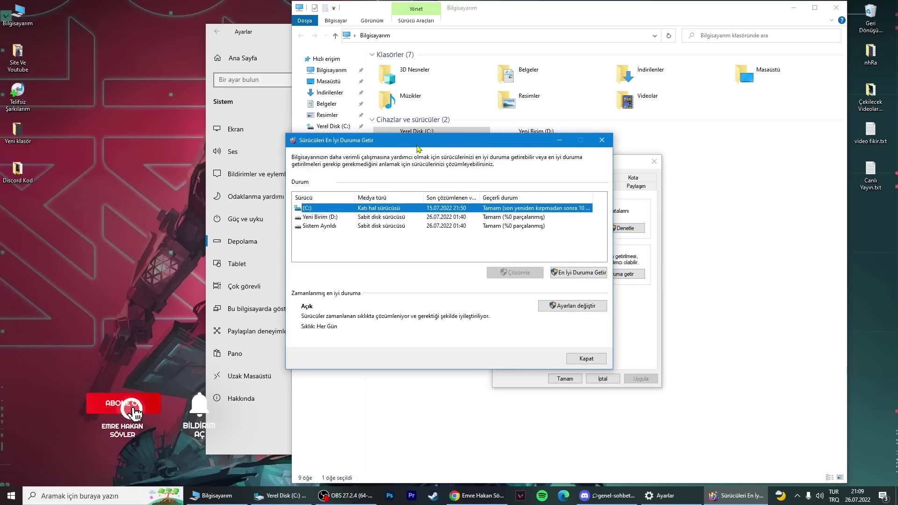
{"action": "left_click_drag", "start_coordinate": [422, 140], "coordinate": [464, 113]}
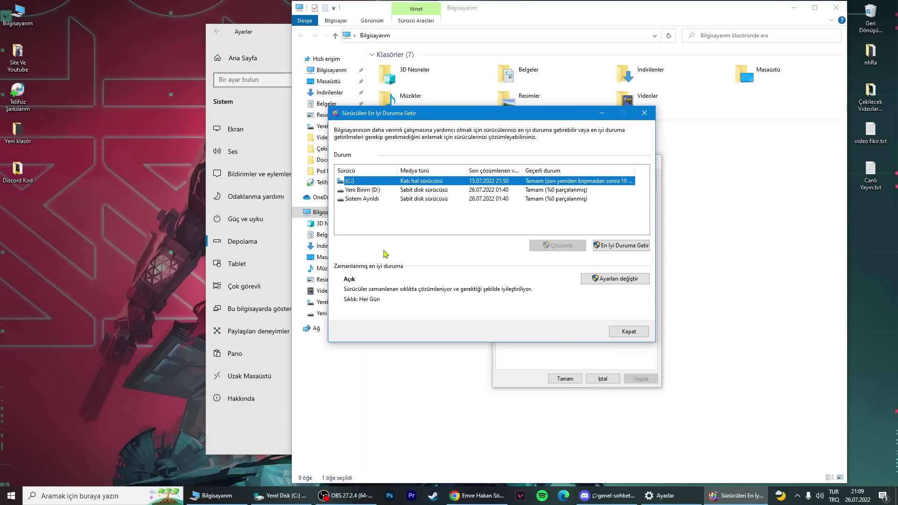
{"action": "left_click", "coordinate": [620, 247]}
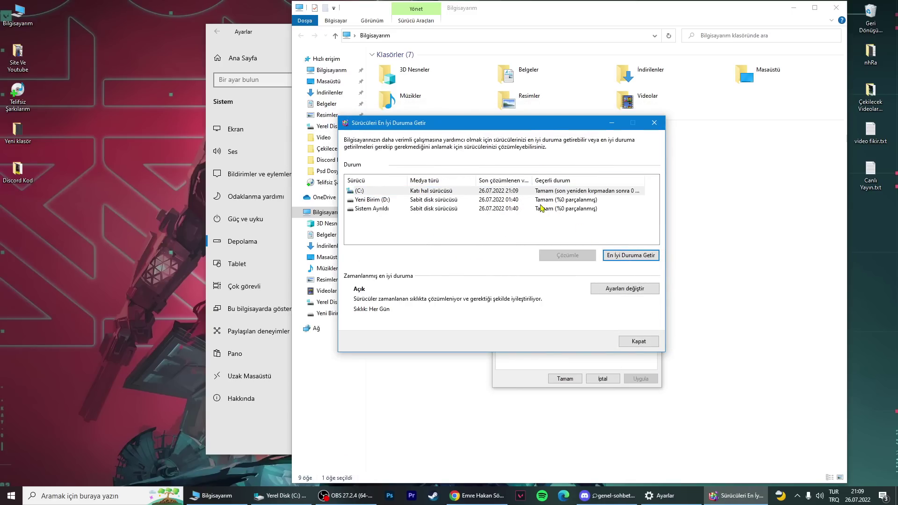
- Review the scheduled optimization settings for the drives without changing them, and close the optimization, drive properties and Bilgisayarım windows
{"action": "left_click", "coordinate": [381, 200]}
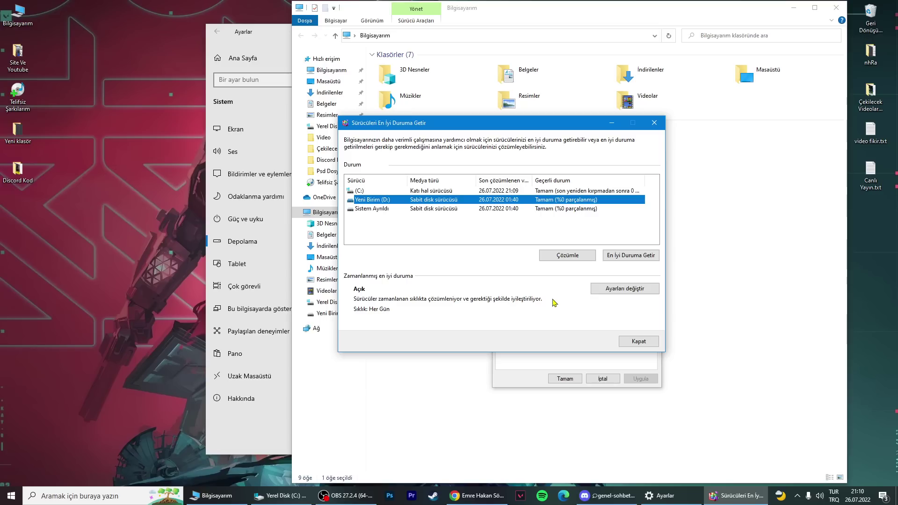
{"action": "left_click", "coordinate": [638, 294]}
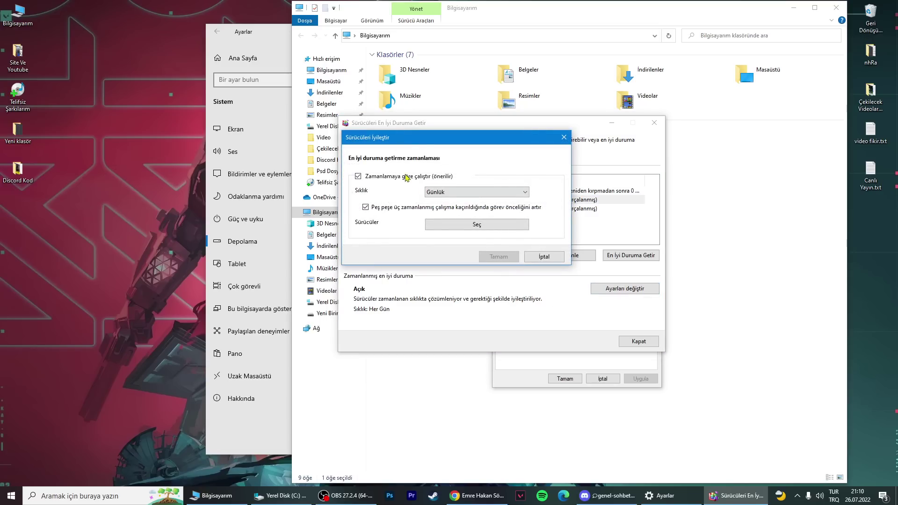
{"action": "left_click_drag", "start_coordinate": [417, 137], "coordinate": [562, 132]}
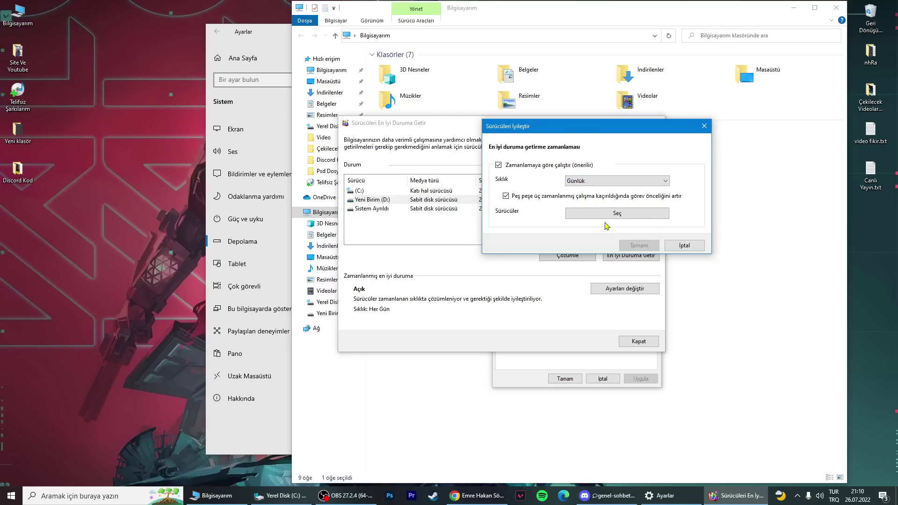
{"action": "left_click", "coordinate": [685, 245]}
{"action": "left_click", "coordinate": [646, 342]}
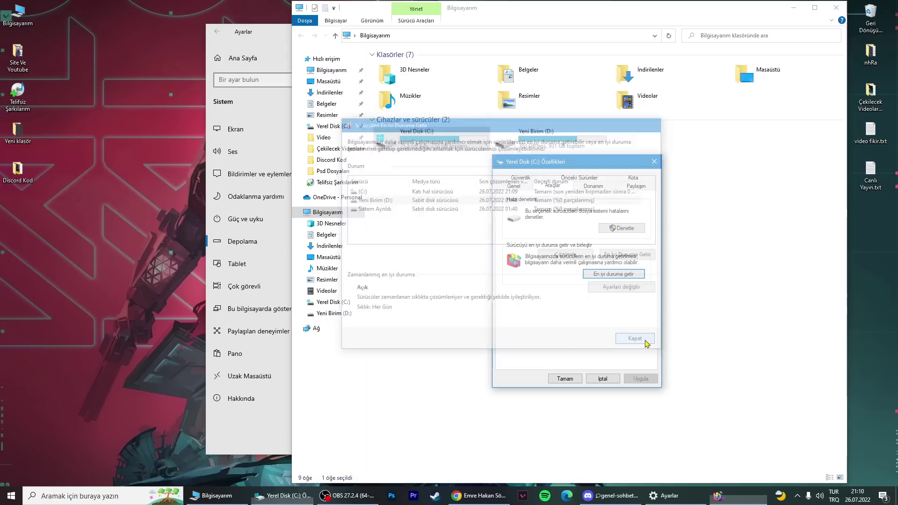
{"action": "left_click", "coordinate": [601, 378]}
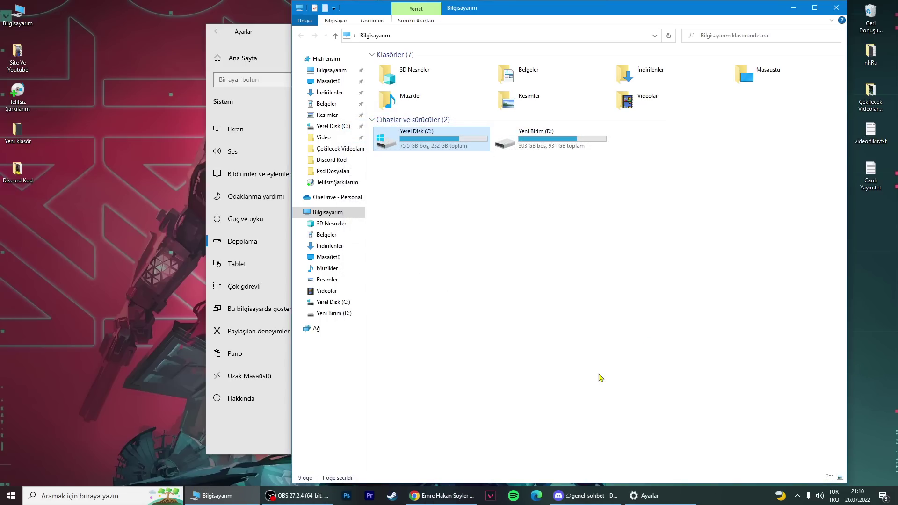
{"action": "left_click", "coordinate": [601, 378]}
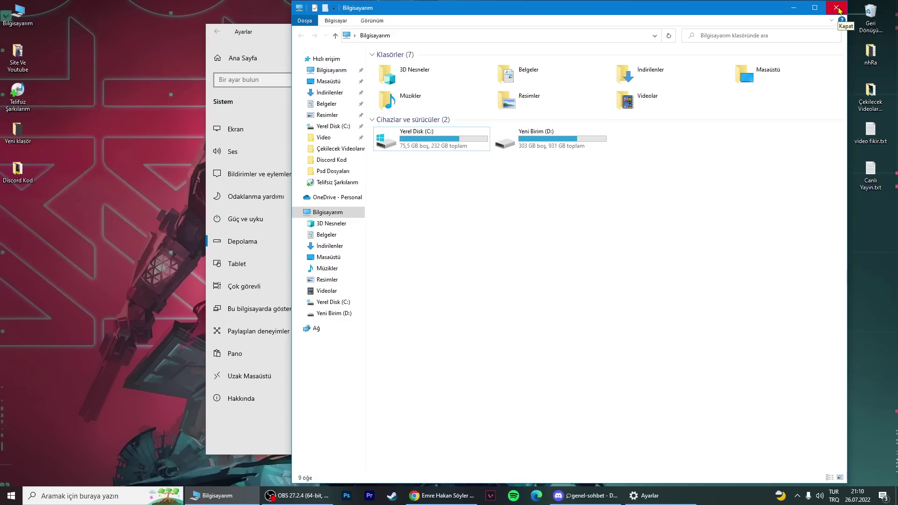
{"action": "left_click", "coordinate": [839, 10]}
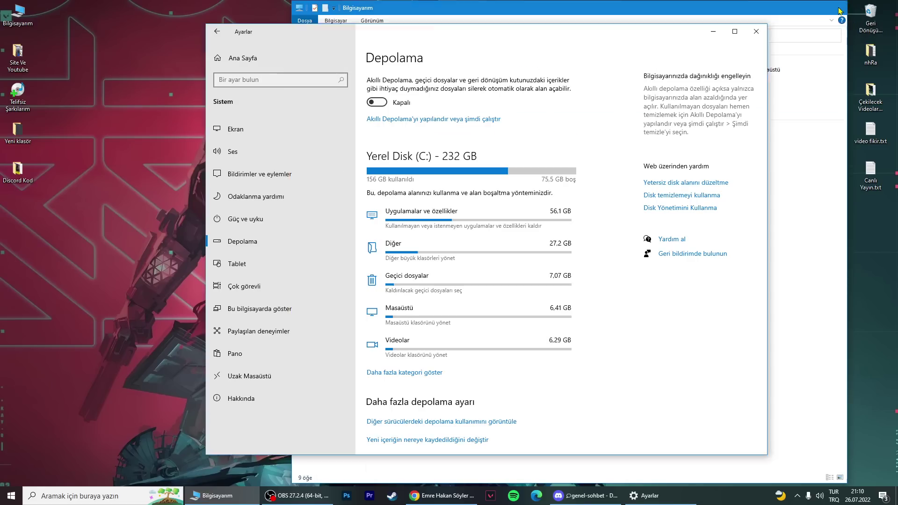
- Maximize the Ayarlar window and open Geçici dosyalar from the Depolama page
{"action": "left_click_drag", "start_coordinate": [670, 32], "coordinate": [642, 27]}
{"action": "double_click", "coordinate": [641, 27]}
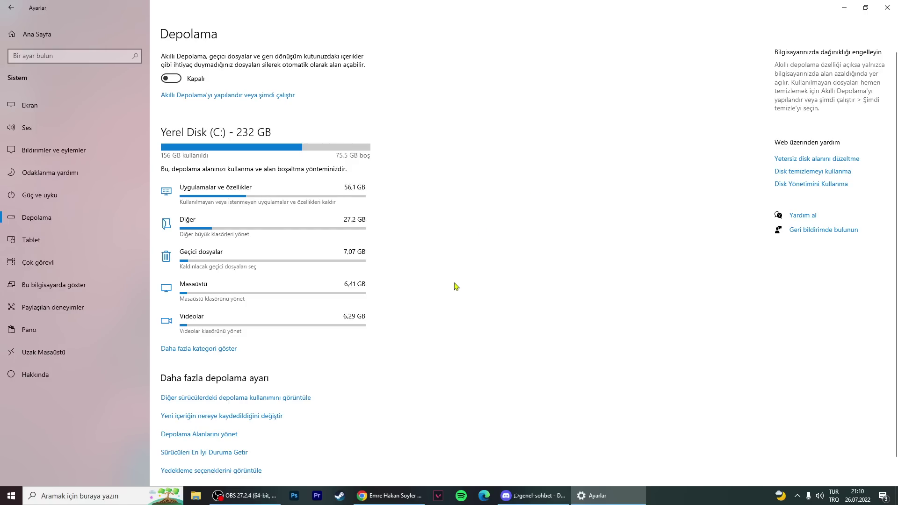
{"action": "left_click", "coordinate": [322, 275]}
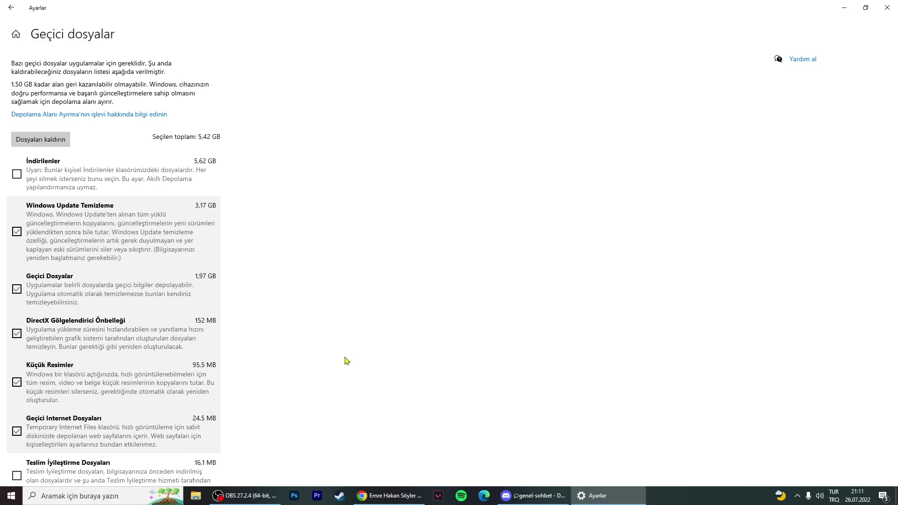
- Exclude Windows Update Temizleme, DirectX Gölgelendirici Önbelleği, Küçük Resimler and Geçici Internet Dosyaları from the temporary file cleanup
{"action": "scroll", "coordinate": [94, 234], "scroll_direction": "down", "scroll_amount": 3}
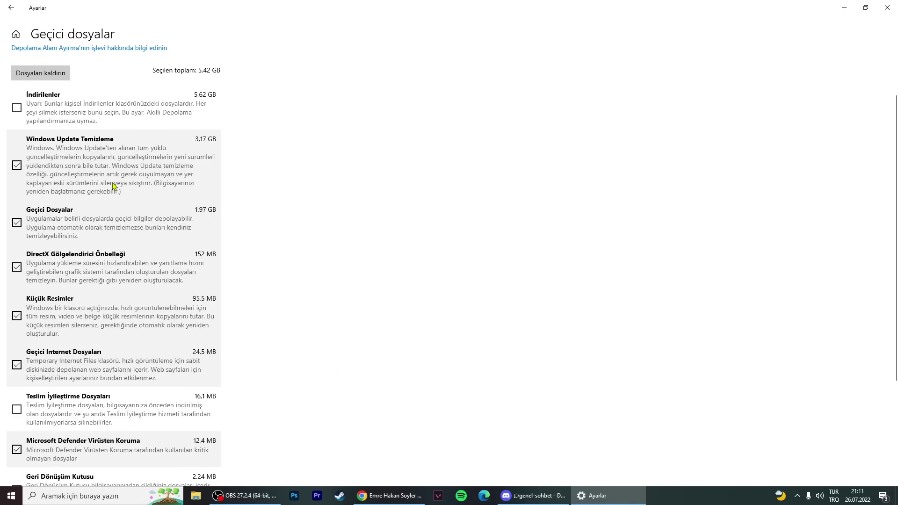
{"action": "left_click", "coordinate": [16, 166]}
{"action": "left_click", "coordinate": [17, 267]}
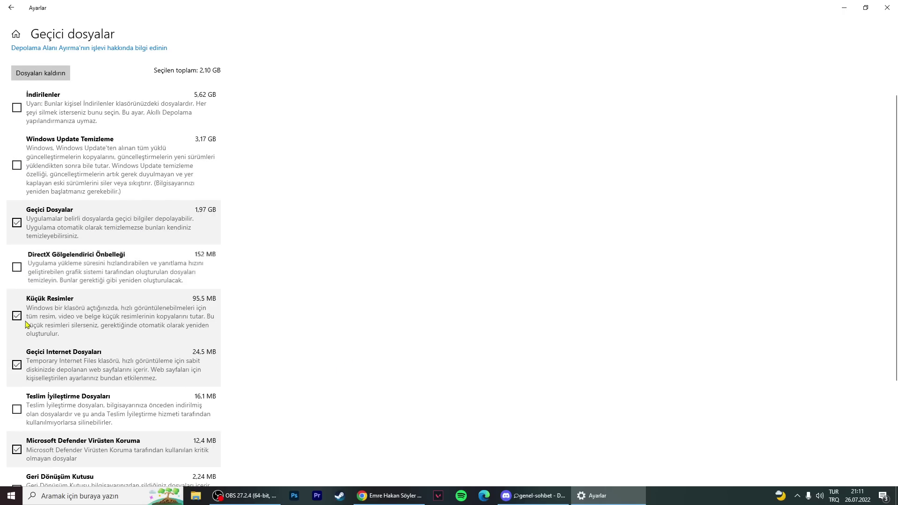
{"action": "left_click", "coordinate": [17, 316]}
{"action": "left_click", "coordinate": [35, 373]}
{"action": "scroll", "coordinate": [56, 346], "scroll_direction": "down", "scroll_amount": 5}
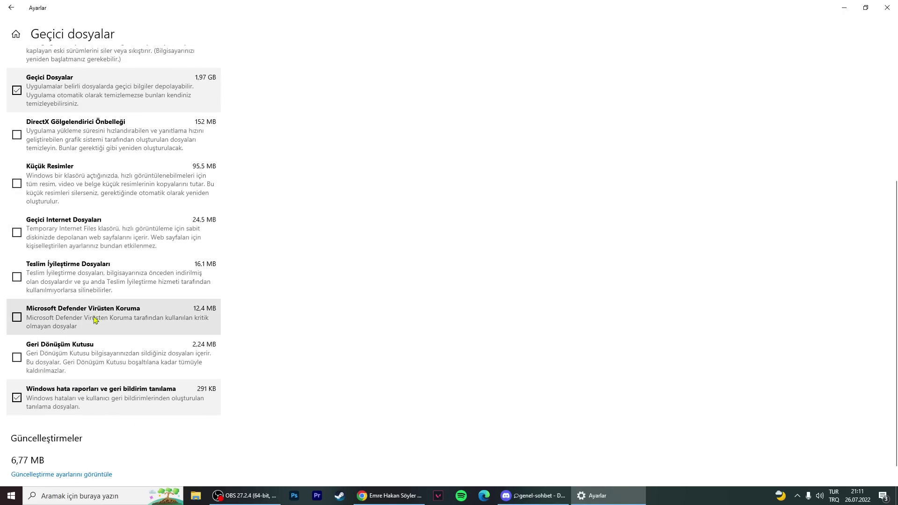
- Include Geri Dönüşüm Kutusu and Microsoft Defender Virüsten Koruma in the cleanup, remove the selected files, and close Ayarlar
{"action": "left_click", "coordinate": [117, 359]}
{"action": "scroll", "coordinate": [142, 388], "scroll_direction": "up", "scroll_amount": 3}
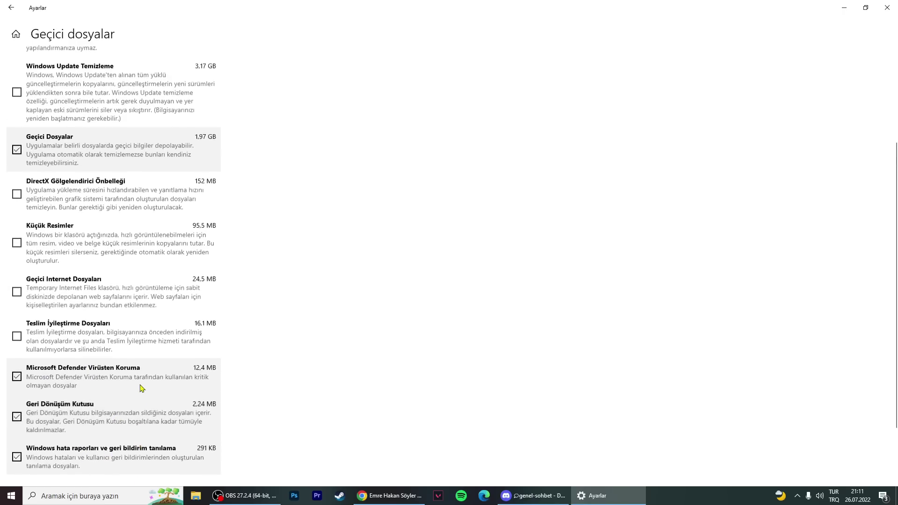
{"action": "left_click", "coordinate": [155, 305]}
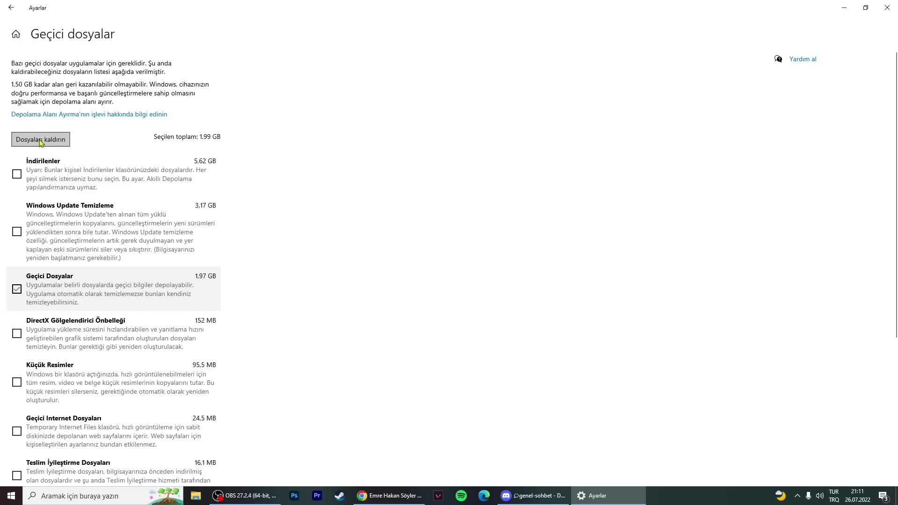
{"action": "left_click", "coordinate": [40, 139]}
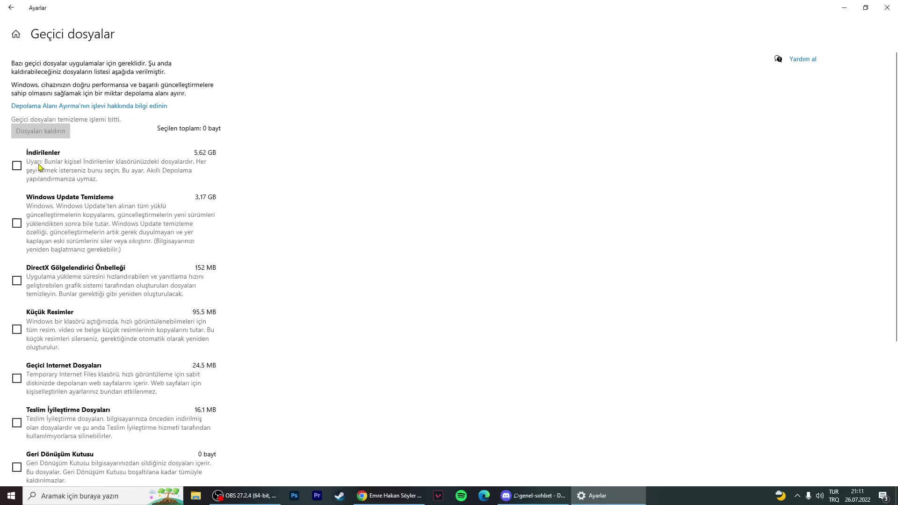
{"action": "key", "text": "alt+F4"}
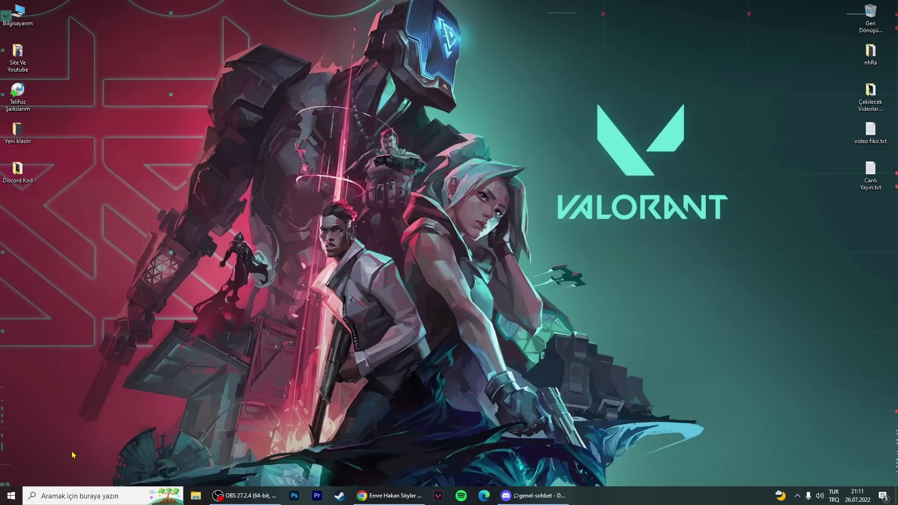
- Search Windows for "msconf" and open Sistem Yapılandırması
{"action": "left_click", "coordinate": [66, 496]}
{"action": "type", "text": "msconf"}
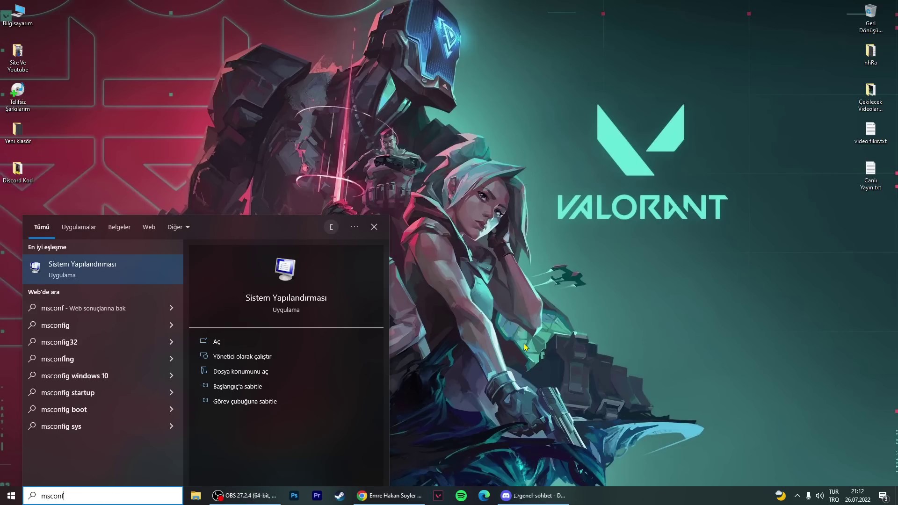
{"action": "key", "text": "Return"}
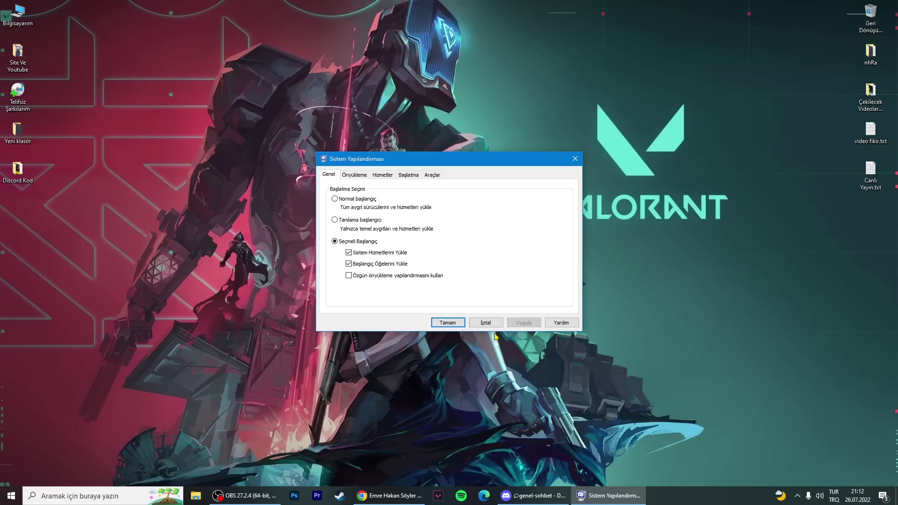
- Open Gelişmiş Seçenekler for the Önyükleme settings and turn off the İşlemci Sayısı option
{"action": "left_click", "coordinate": [366, 178]}
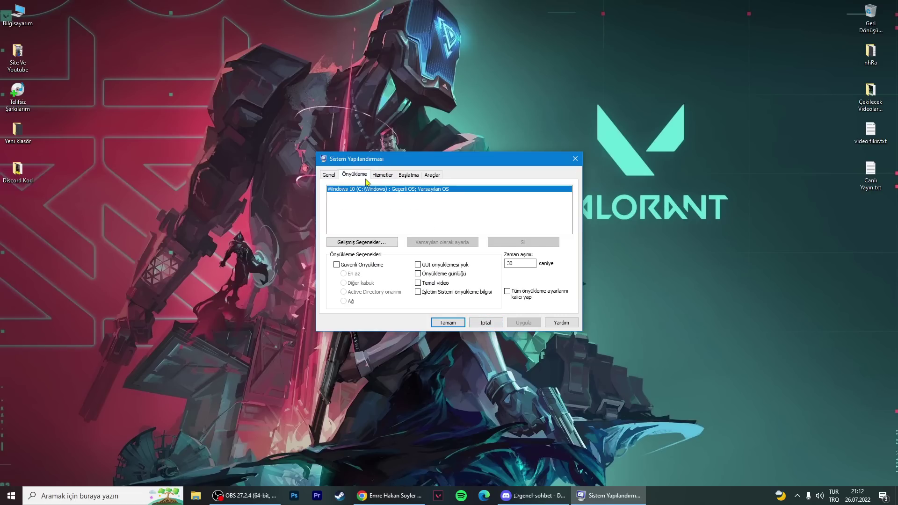
{"action": "left_click", "coordinate": [367, 242]}
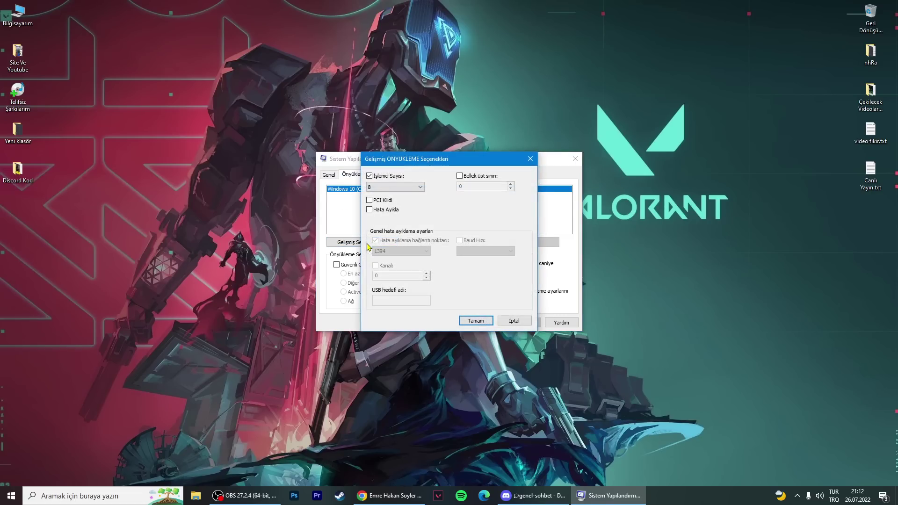
{"action": "left_click_drag", "start_coordinate": [371, 152], "coordinate": [491, 126]}
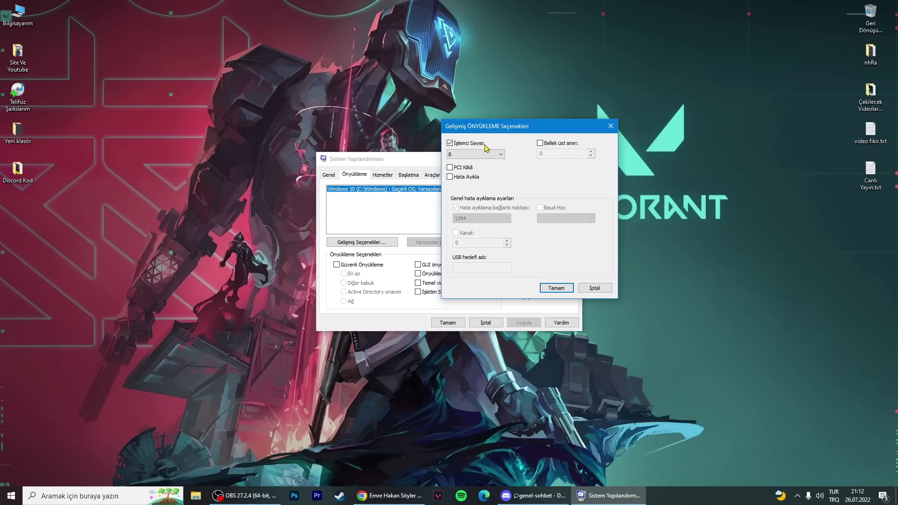
{"action": "left_click", "coordinate": [489, 154]}
{"action": "left_click", "coordinate": [470, 162]}
{"action": "left_click", "coordinate": [466, 144]}
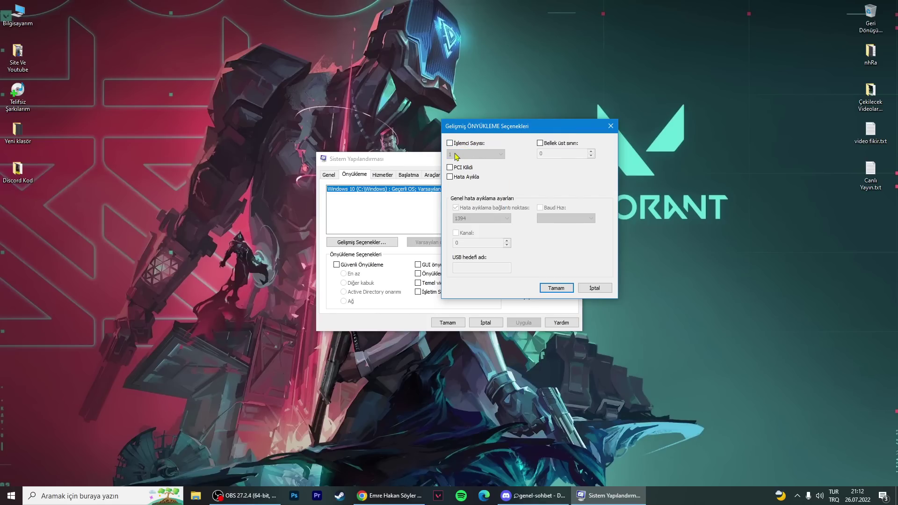
- Enable İşlemci Sayısı with 8 processors, discard the advanced boot options, and close Sistem Yapılandırması without saving
{"action": "left_click", "coordinate": [449, 143]}
{"action": "left_click", "coordinate": [459, 155]}
{"action": "left_click", "coordinate": [458, 207]}
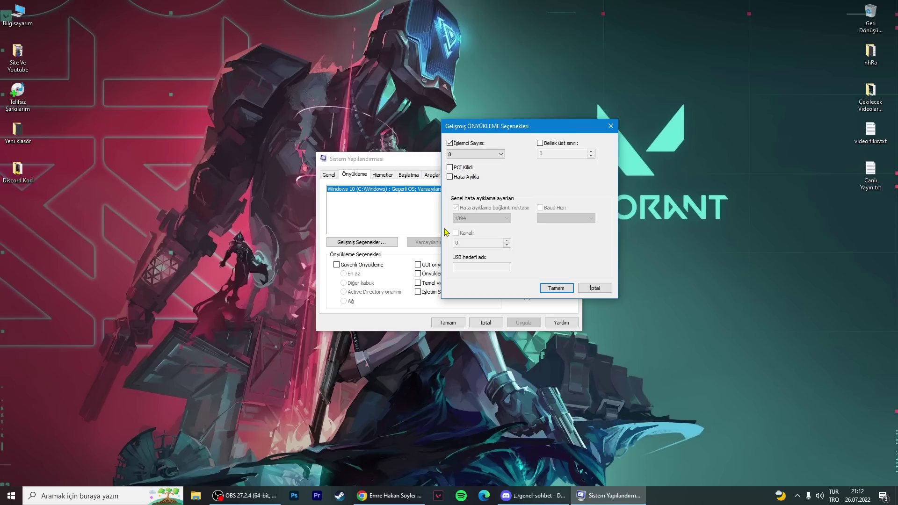
{"action": "left_click", "coordinate": [597, 288]}
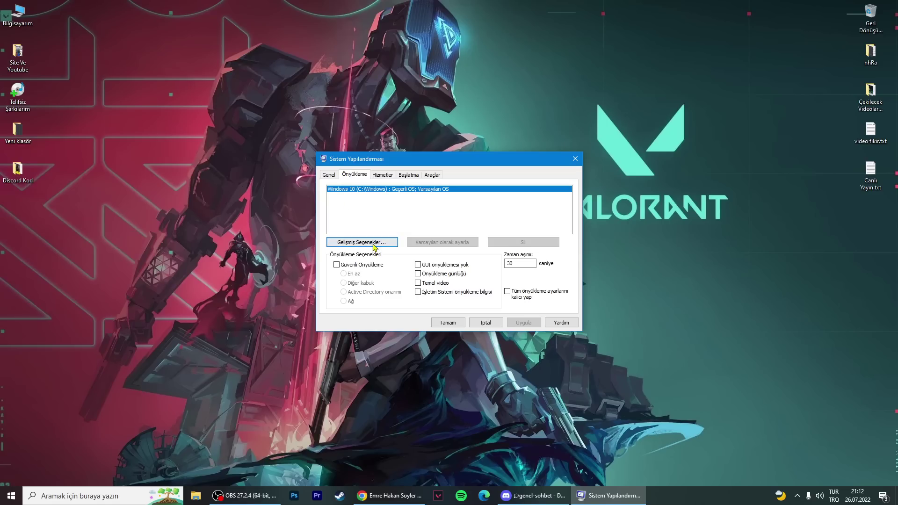
{"action": "left_click", "coordinate": [330, 176]}
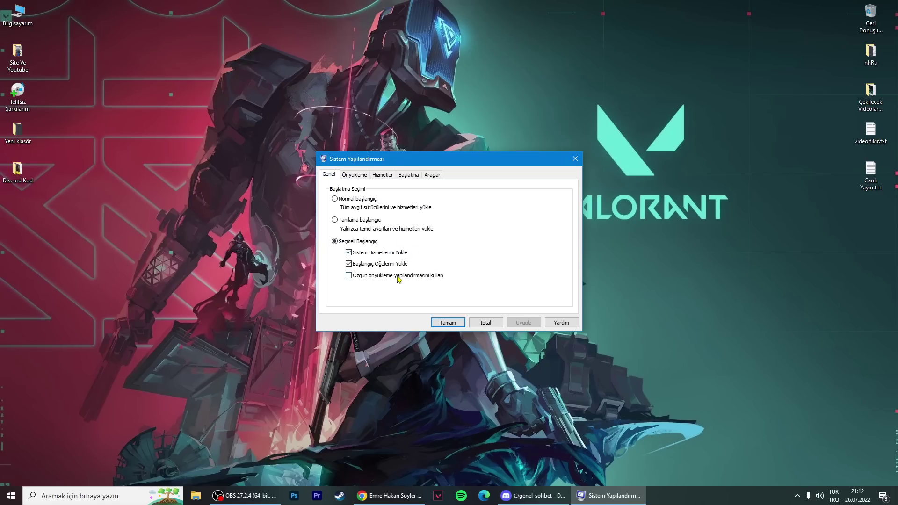
{"action": "left_click", "coordinate": [485, 323]}
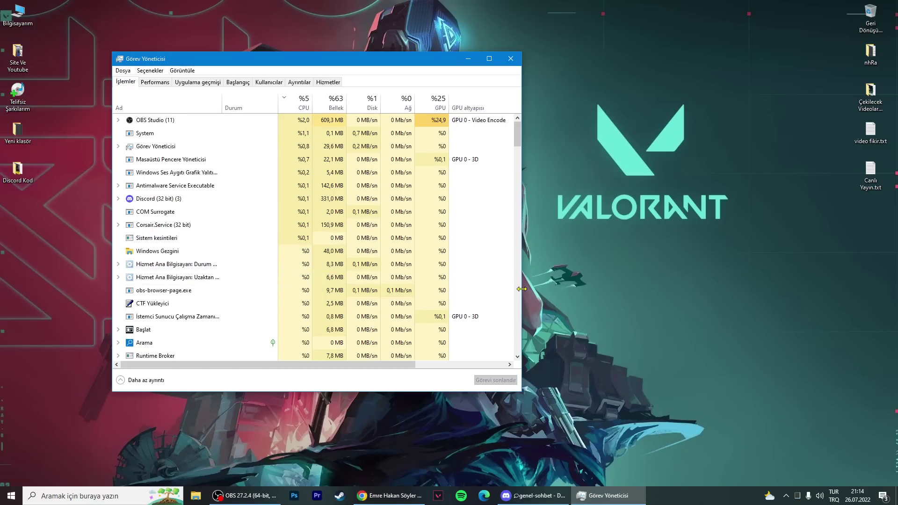
- Open Görev Yöneticisi and display its Başlangıç list of startup programs
{"action": "right_click", "coordinate": [725, 497]}
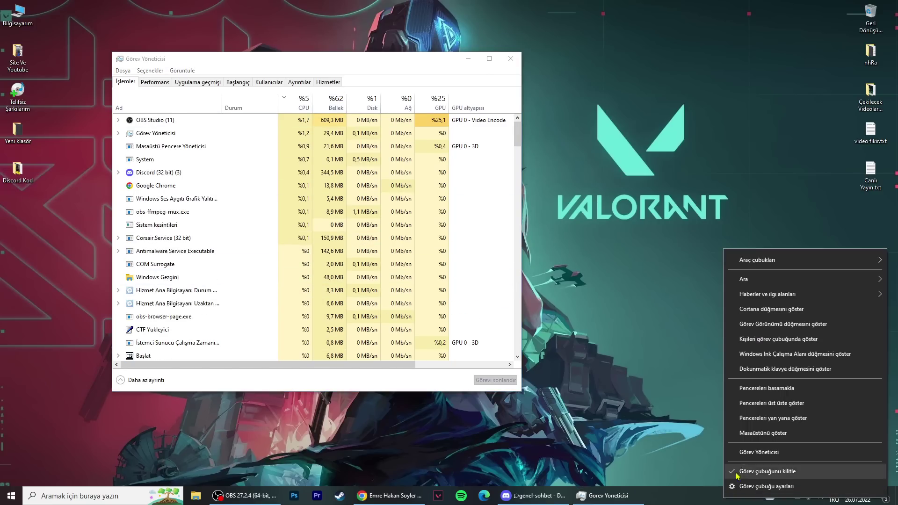
{"action": "left_click", "coordinate": [747, 458]}
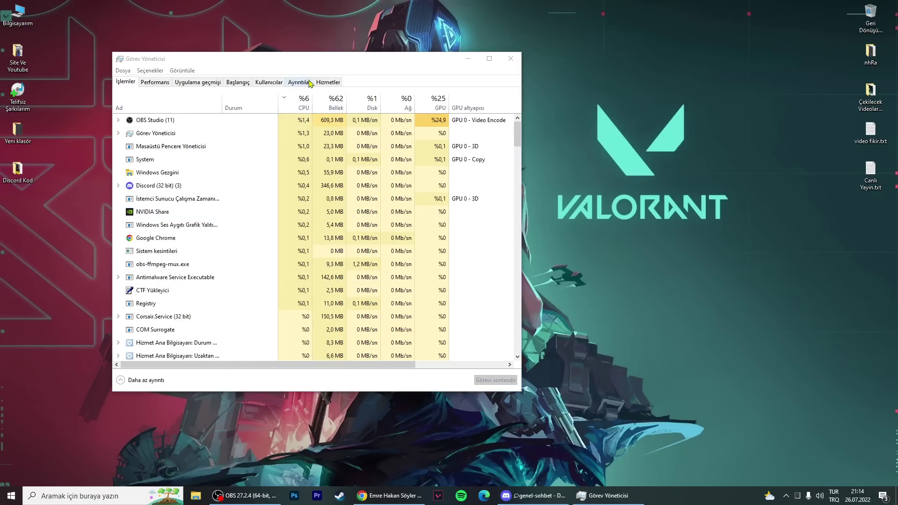
{"action": "left_click", "coordinate": [327, 82]}
{"action": "left_click", "coordinate": [238, 82]}
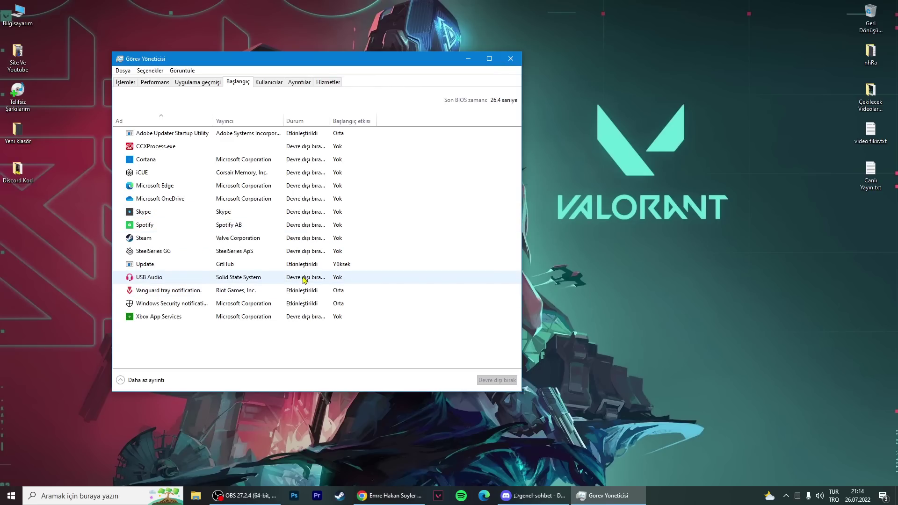
- Enable Steam and Spotify in the list of startup programs
{"action": "right_click", "coordinate": [346, 237]}
{"action": "left_click", "coordinate": [365, 243]}
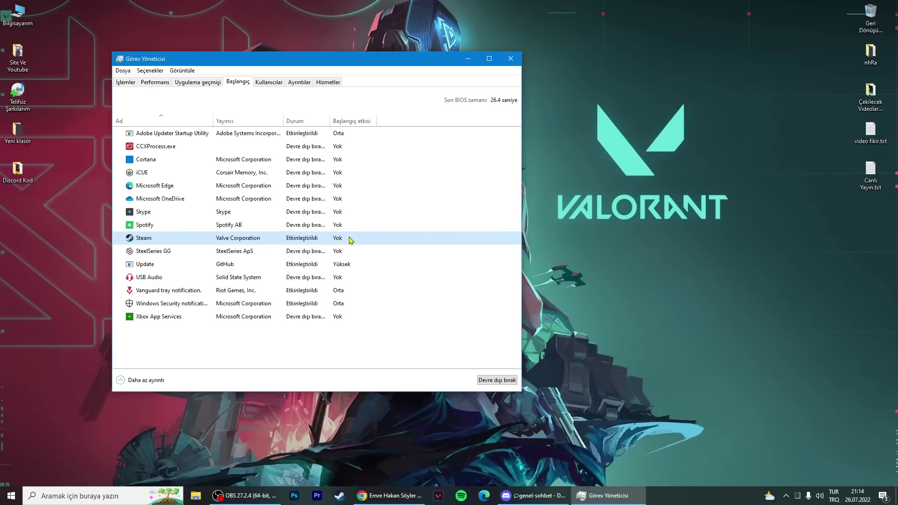
{"action": "left_click", "coordinate": [329, 228]}
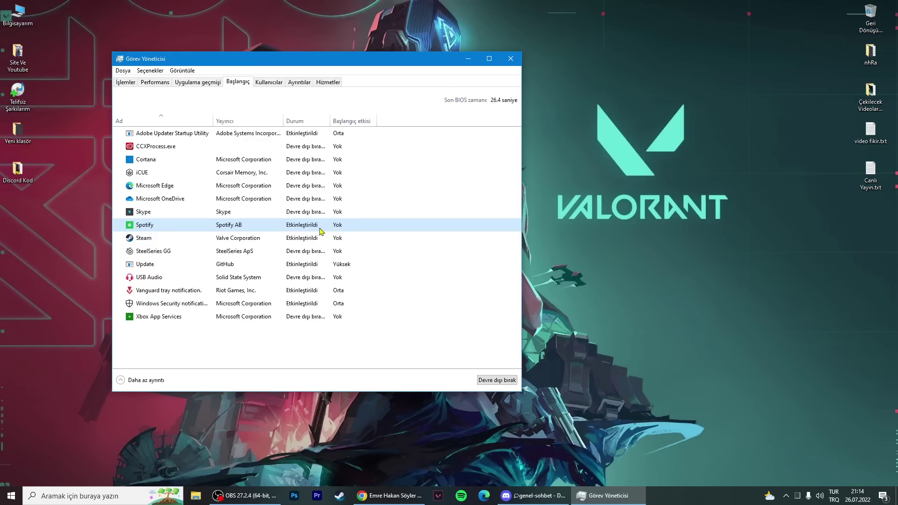
- Disable Spotify and Steam in the list of startup programs
{"action": "right_click", "coordinate": [322, 231]}
{"action": "left_click", "coordinate": [327, 235]}
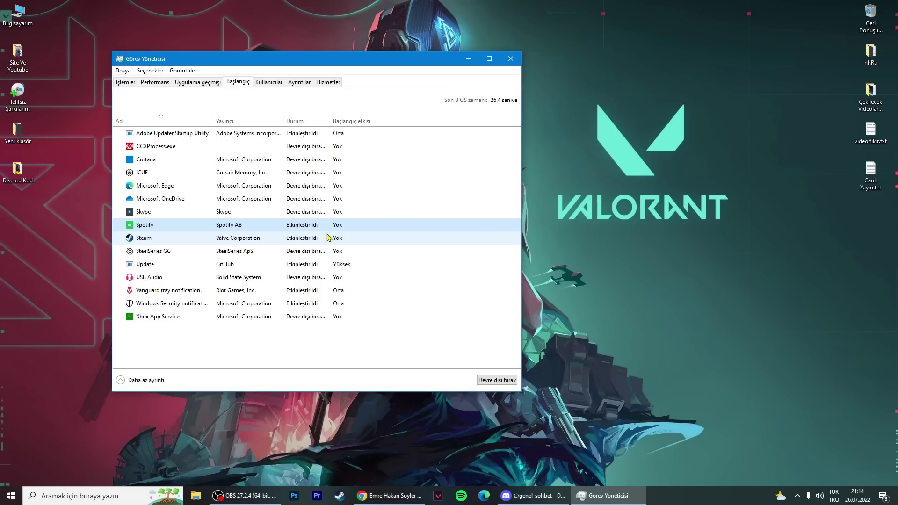
{"action": "right_click", "coordinate": [329, 238]}
{"action": "left_click", "coordinate": [337, 240]}
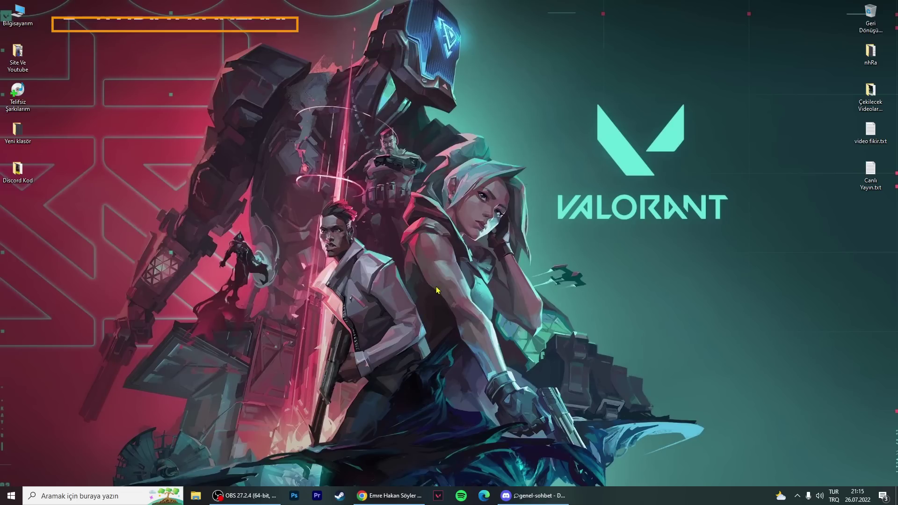
- Open NVIDIA Denetim Masası and go from the Görüntü Ayarlarını Önayarla Yap page to 3D Ayarlarının Yönetilmesi
{"action": "right_click", "coordinate": [434, 272]}
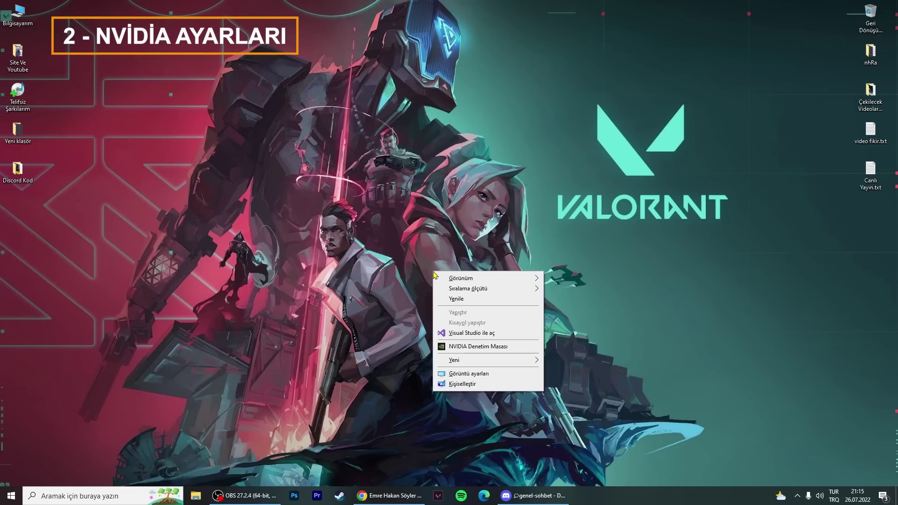
{"action": "left_click", "coordinate": [462, 348]}
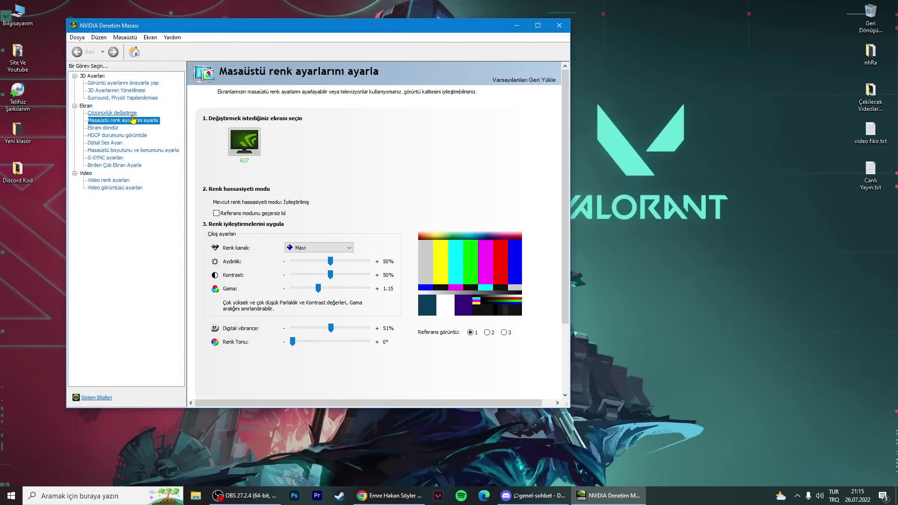
{"action": "left_click", "coordinate": [99, 83]}
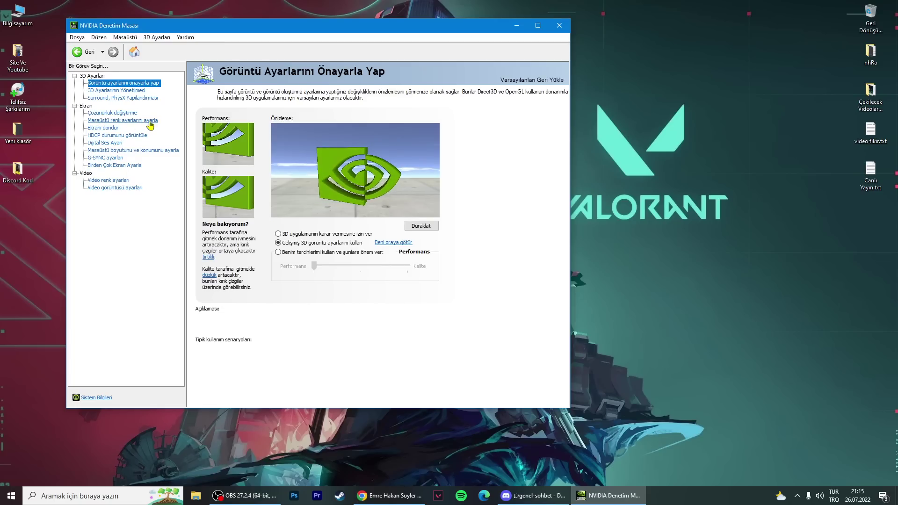
{"action": "mouse_move", "coordinate": [286, 247]}
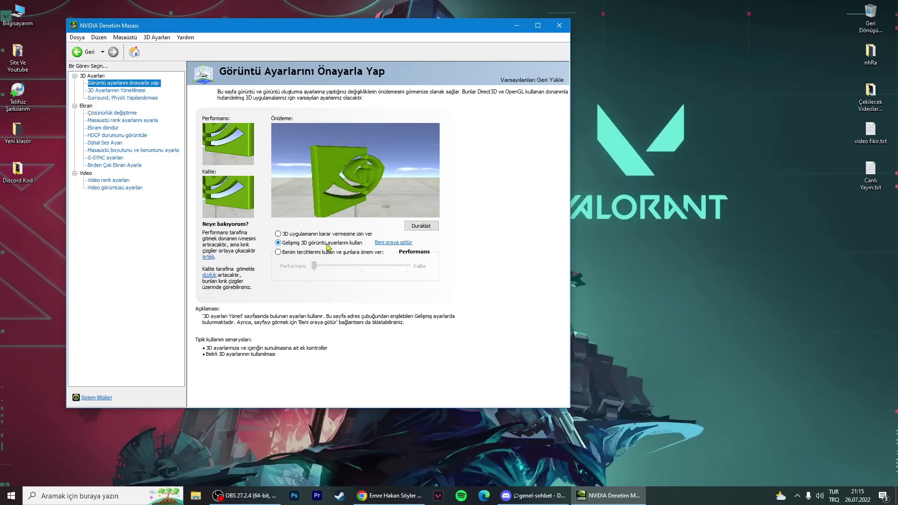
{"action": "left_click", "coordinate": [380, 243]}
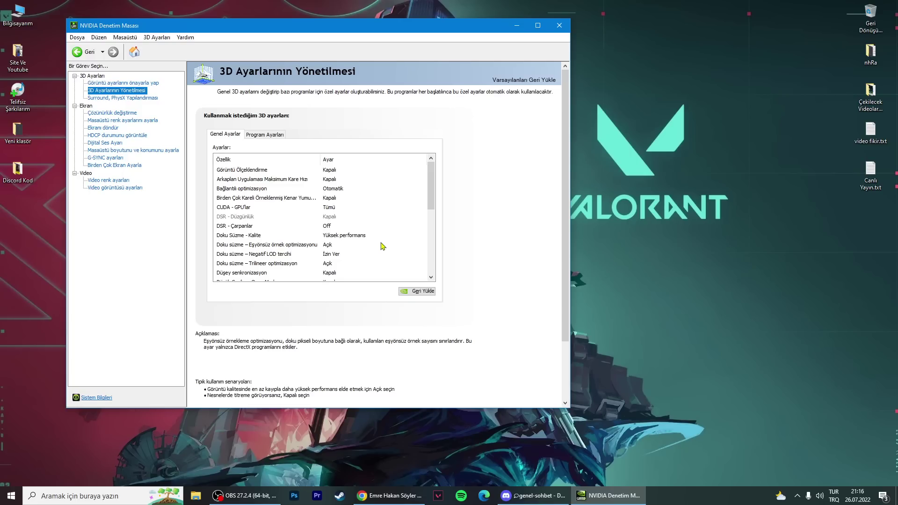
- Maximize NVIDIA Denetim Masası and review all global 3D settings from Görüntü Ölçeklendirme to Üçlü ara bellekleme
{"action": "double_click", "coordinate": [447, 29]}
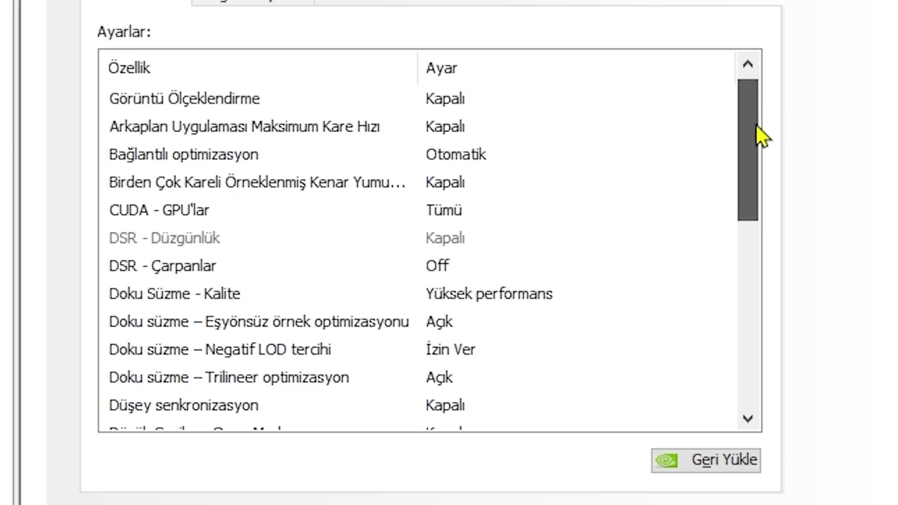
{"action": "scroll", "coordinate": [368, 162], "scroll_direction": "down", "scroll_amount": 1}
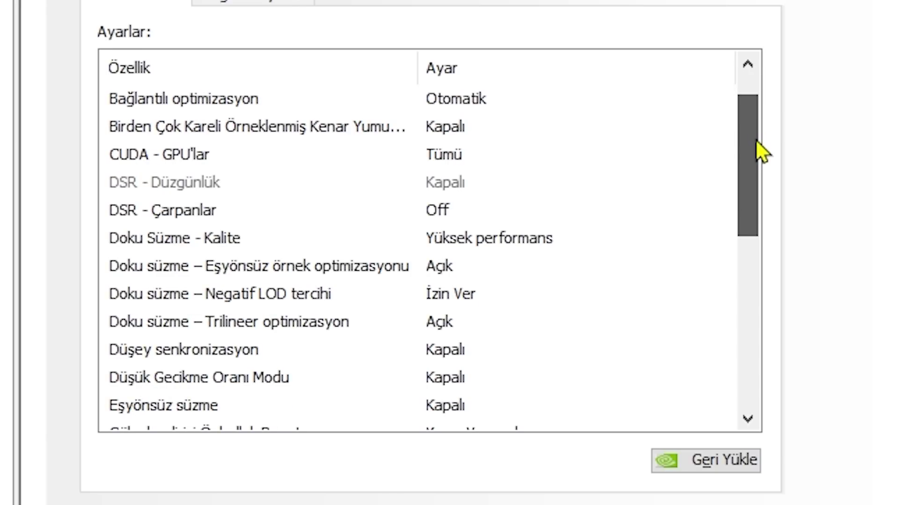
{"action": "left_click_drag", "start_coordinate": [756, 142], "coordinate": [755, 166]}
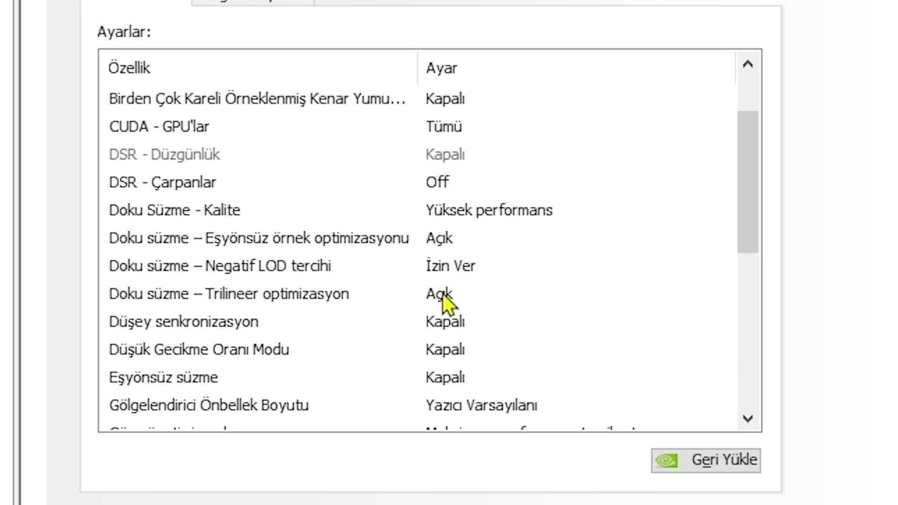
{"action": "left_click_drag", "start_coordinate": [749, 214], "coordinate": [726, 358]}
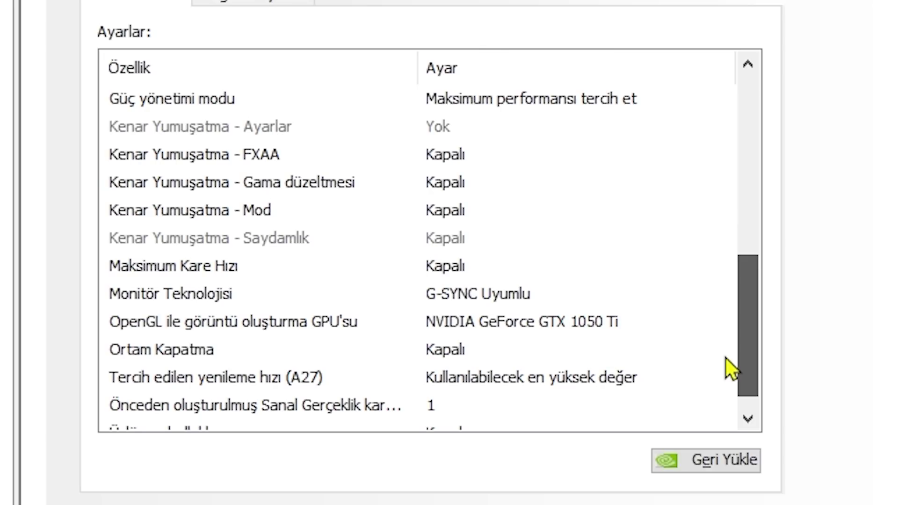
{"action": "left_click_drag", "start_coordinate": [730, 370], "coordinate": [746, 217]}
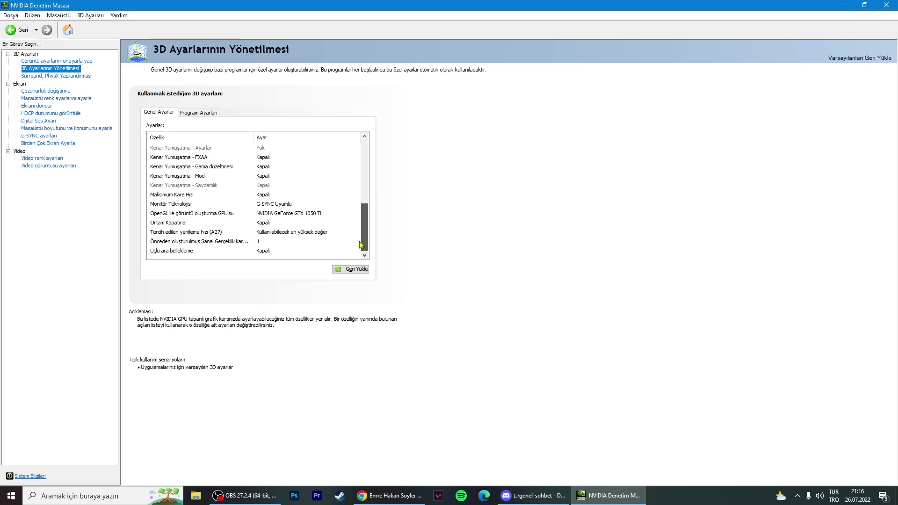
{"action": "left_click_drag", "start_coordinate": [364, 188], "coordinate": [363, 167]}
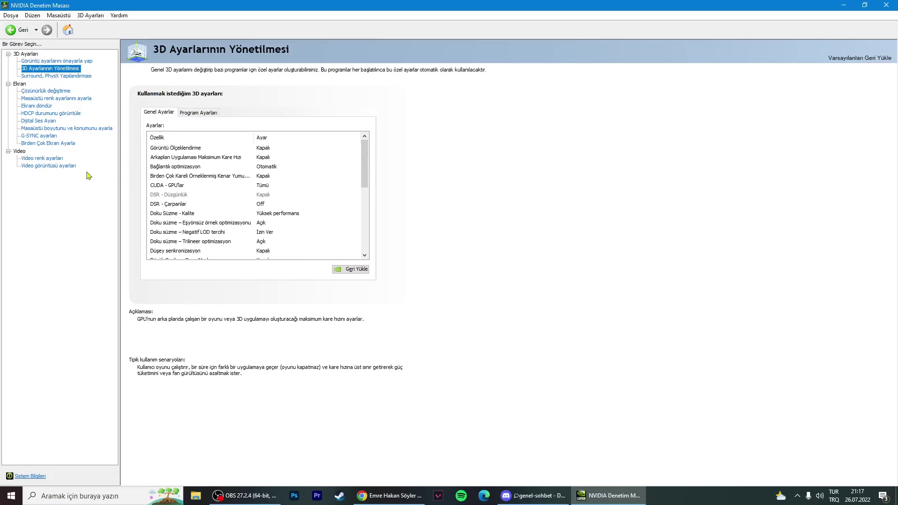
- Set Digital vibrance to 50% in the desktop colour settings, apply it, and close NVIDIA Denetim Masası
{"action": "left_click", "coordinate": [28, 100]}
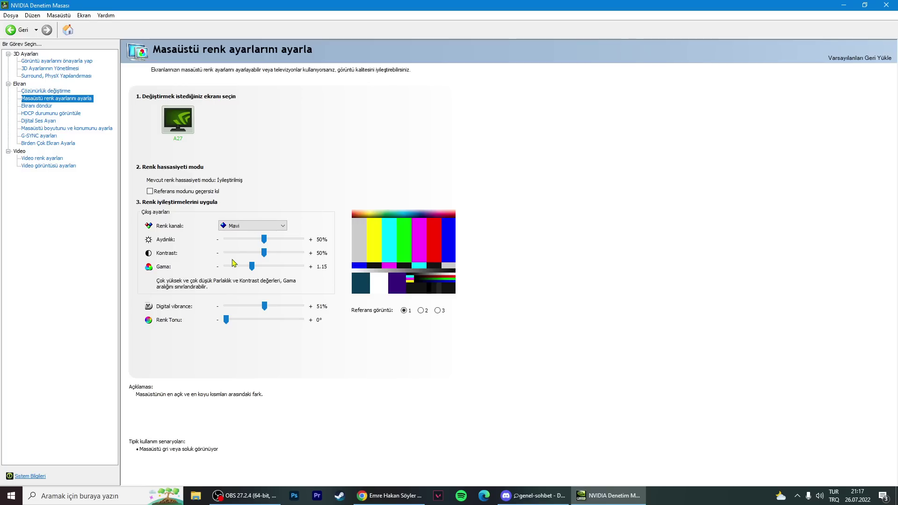
{"action": "mouse_move", "coordinate": [263, 305]}
{"action": "left_mouse_down"}
{"action": "mouse_move", "coordinate": [311, 311]}
{"action": "mouse_move", "coordinate": [266, 309]}
{"action": "left_mouse_up"}
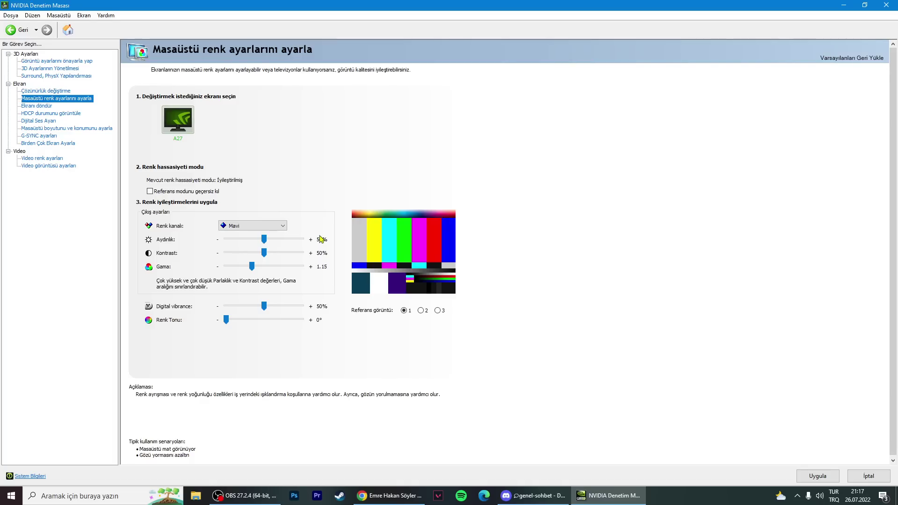
{"action": "left_click", "coordinate": [816, 476]}
{"action": "left_click", "coordinate": [887, 5]}
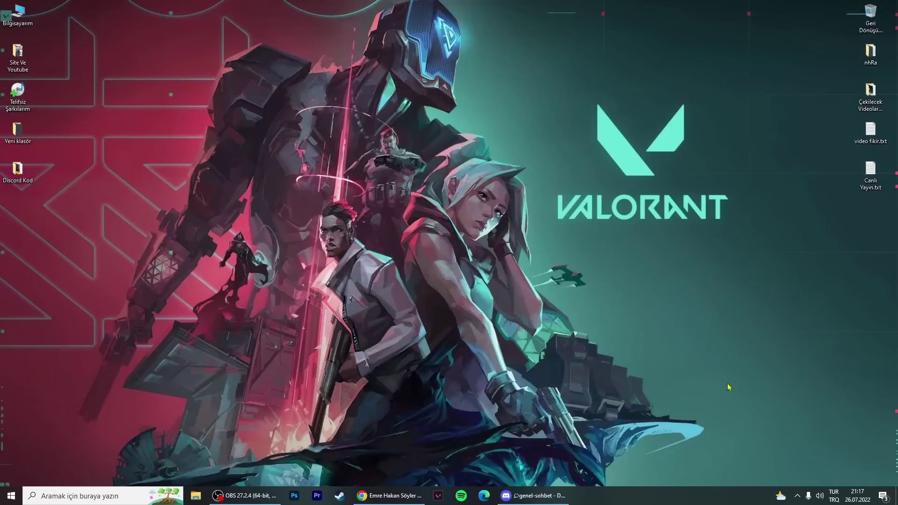
- Switch to NVIDIA GeForce Experience and open Valorant's details from the games library
{"action": "left_click", "coordinate": [798, 496]}
{"action": "right_click", "coordinate": [779, 477]}
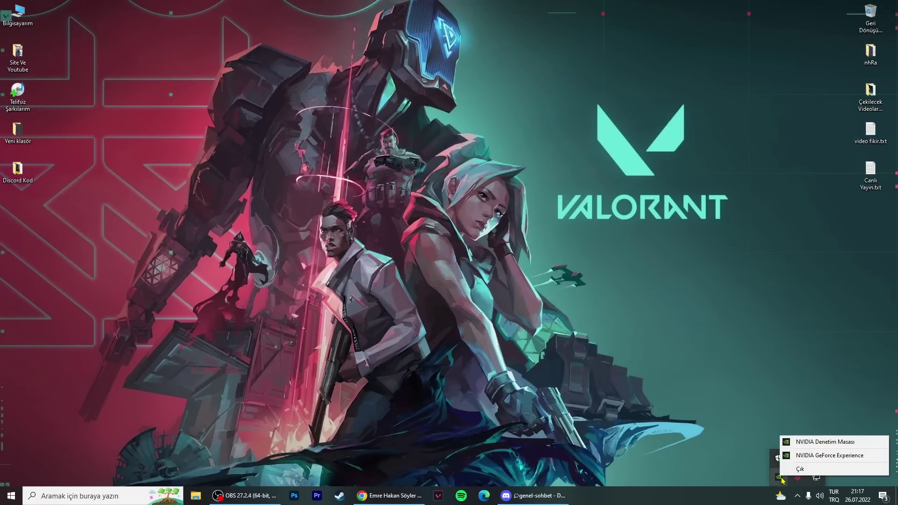
{"action": "left_click", "coordinate": [795, 455]}
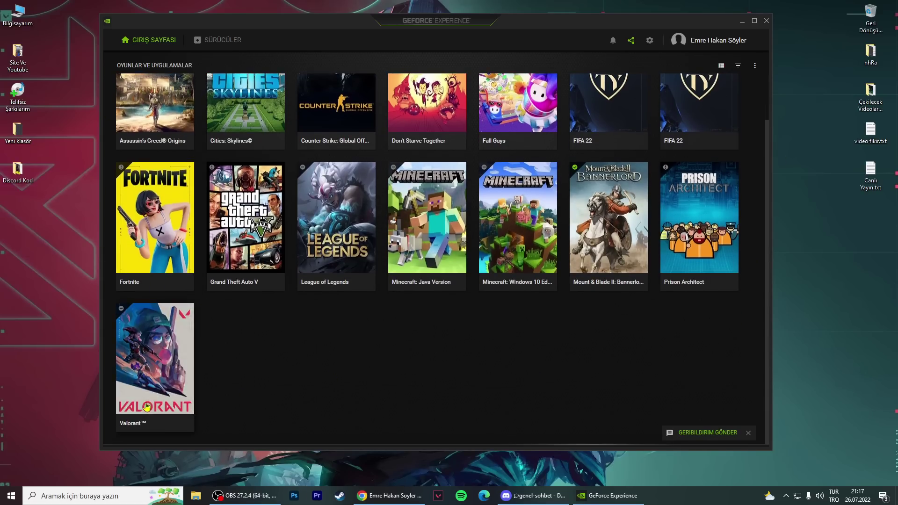
{"action": "left_click", "coordinate": [157, 380]}
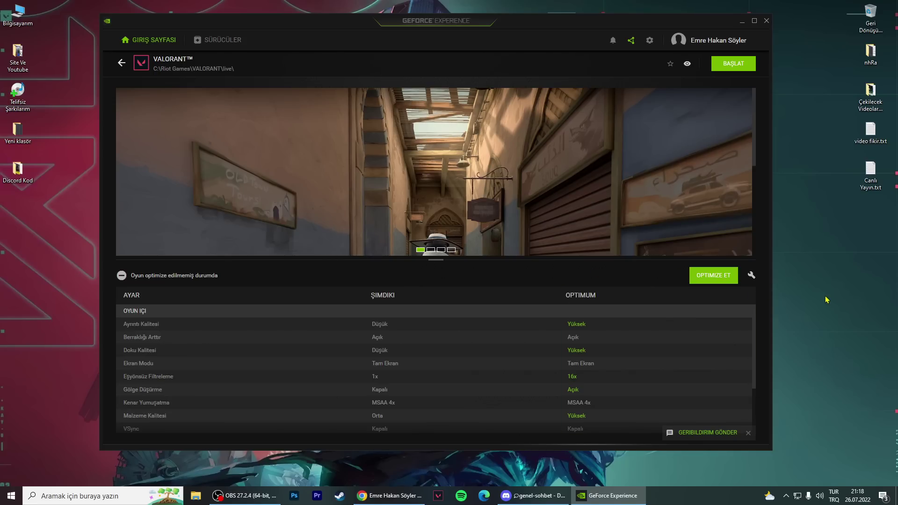
- Inspect Valorant's custom optimization settings, cancel them without applying, and close GeForce Experience
{"action": "left_click", "coordinate": [752, 276]}
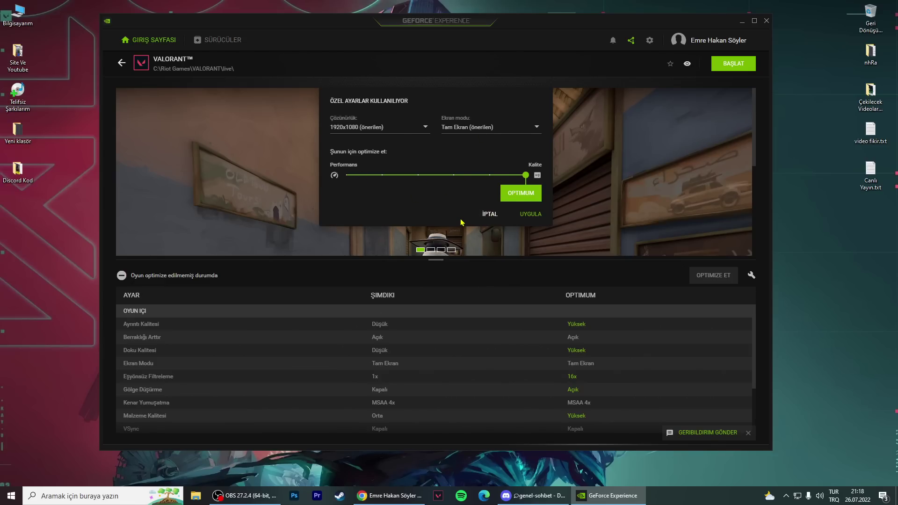
{"action": "left_click", "coordinate": [490, 214]}
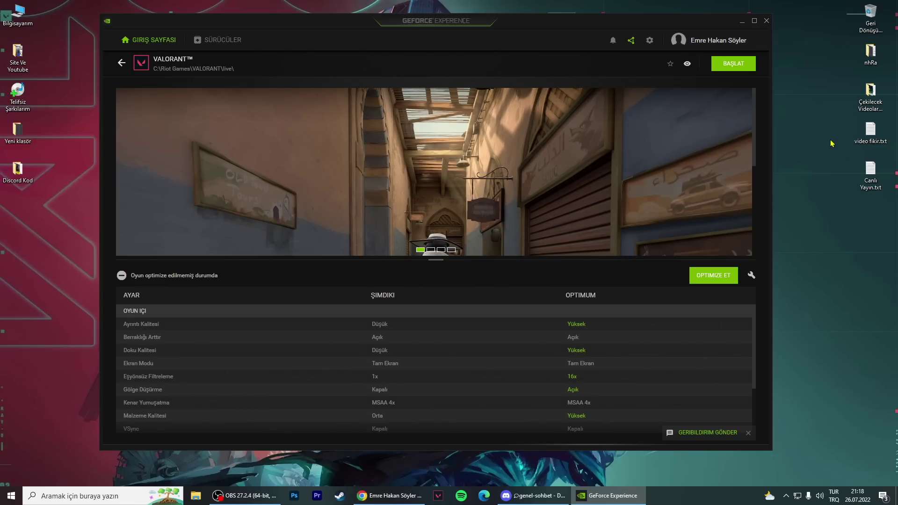
{"action": "left_click", "coordinate": [766, 20]}
- Open the properties of Yerel Disk (C:) from Bilgisayarım and launch Disk Cleanup for the drive
{"action": "double_click", "coordinate": [18, 14]}
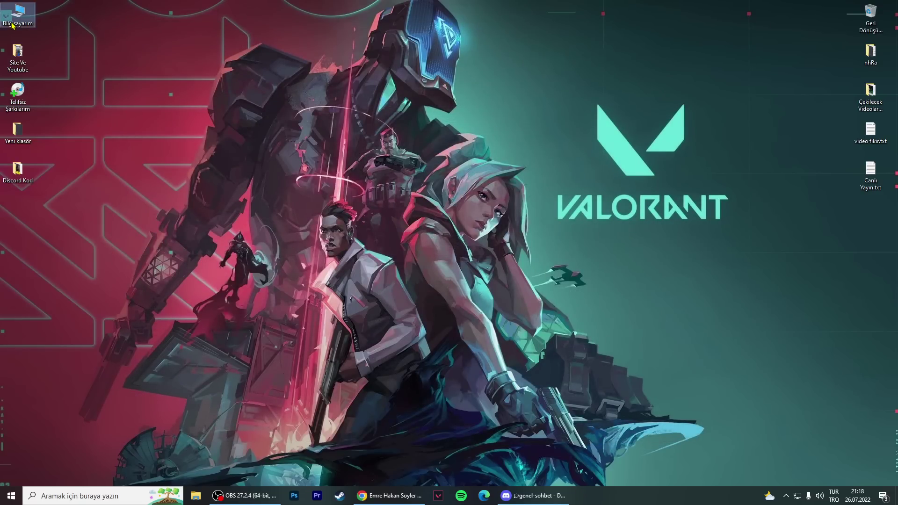
{"action": "right_click", "coordinate": [421, 138]}
{"action": "left_click", "coordinate": [442, 380]}
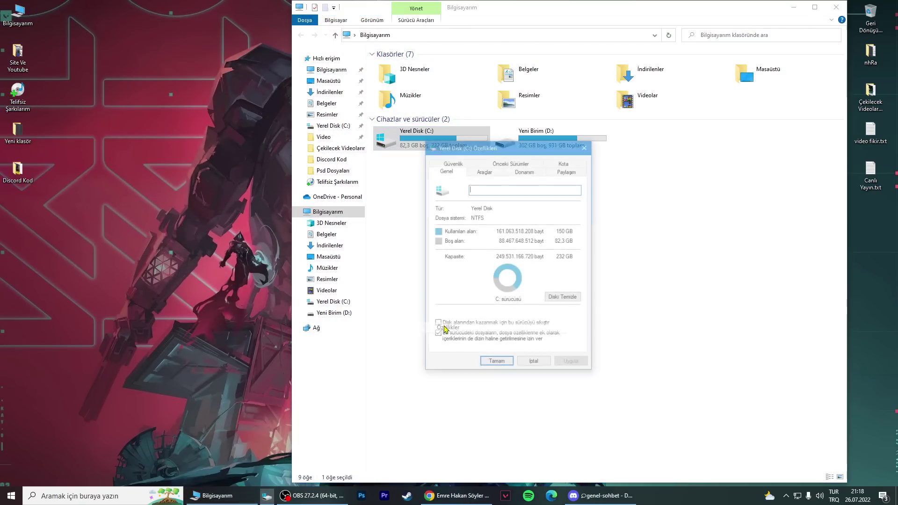
{"action": "left_click", "coordinate": [577, 299]}
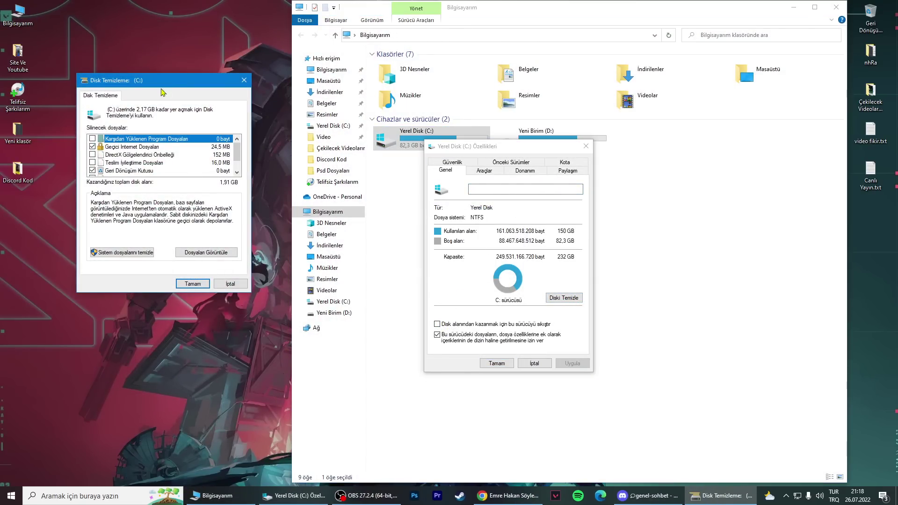
- Review the Disk Temizleme file categories, inspect the description of DirectX Gölgelendirici Önbelleği, and close the dialog without deleting anything
{"action": "left_click_drag", "start_coordinate": [168, 82], "coordinate": [554, 63]}
{"action": "scroll", "coordinate": [583, 136], "scroll_direction": "down", "scroll_amount": 1}
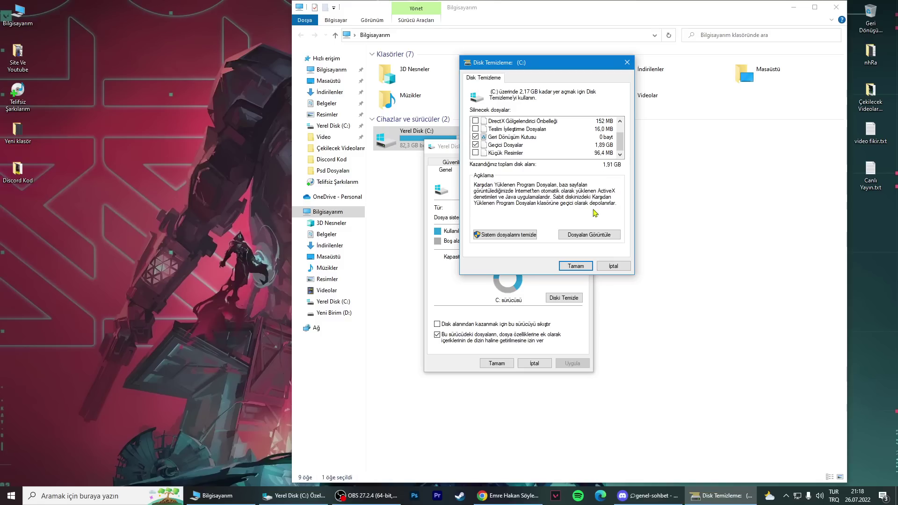
{"action": "scroll", "coordinate": [533, 146], "scroll_direction": "up", "scroll_amount": 1}
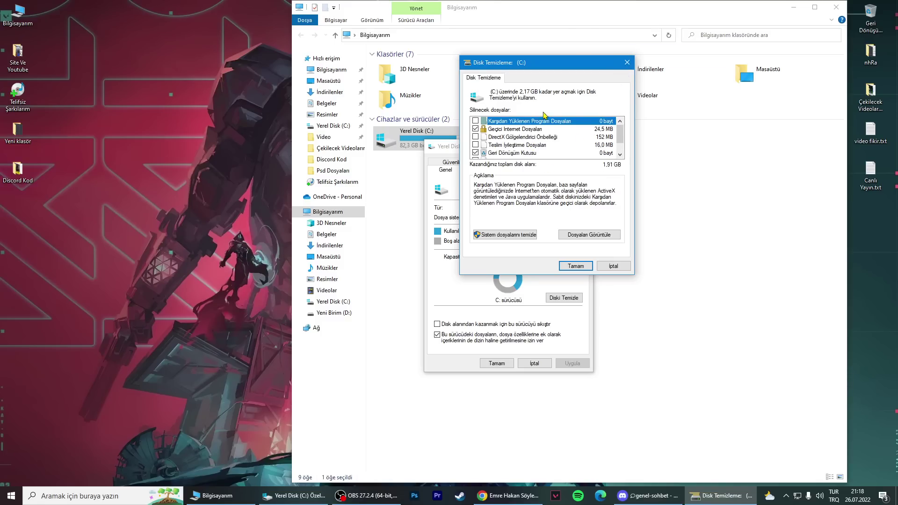
{"action": "left_click", "coordinate": [541, 139]}
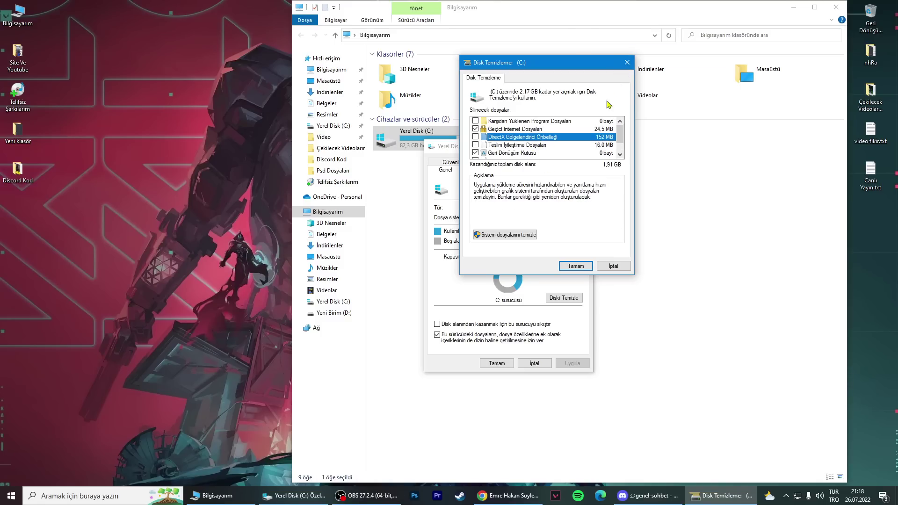
{"action": "left_click", "coordinate": [627, 63]}
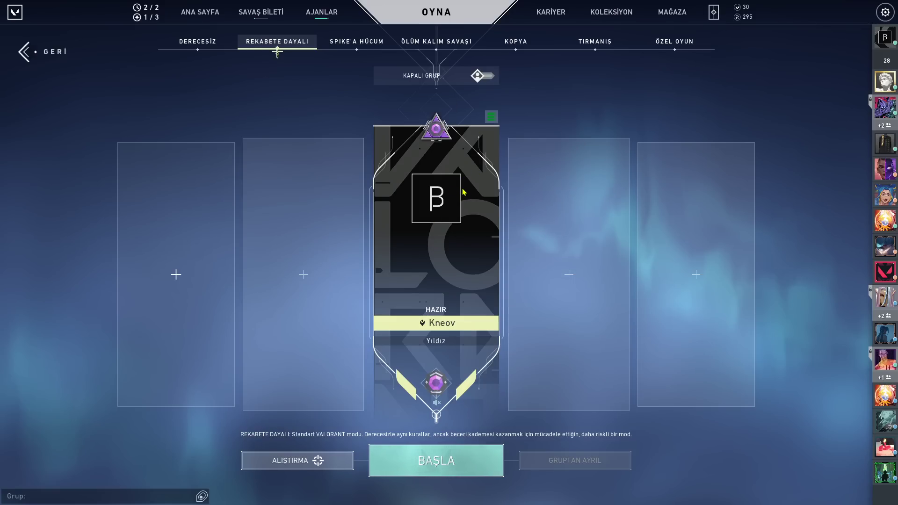
- Switch to Valorant and open the general Görüntü settings
{"action": "key", "text": "Escape"}
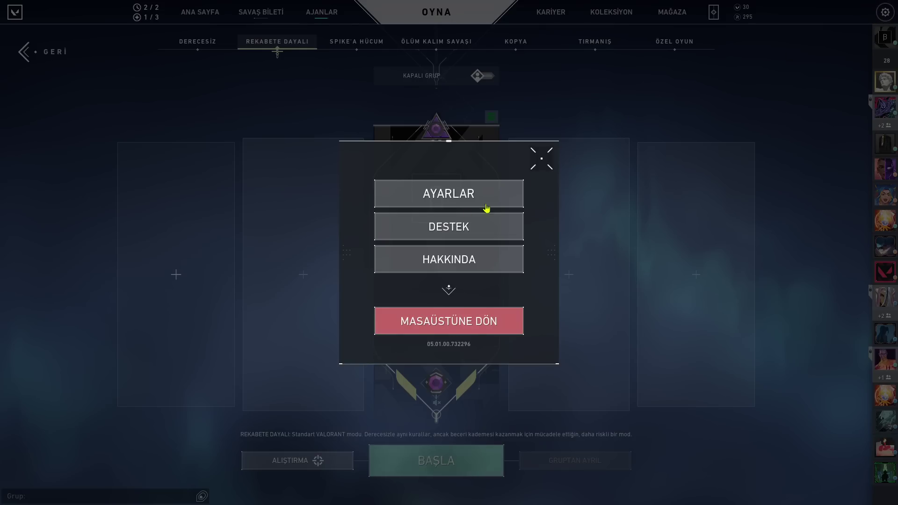
{"action": "left_click", "coordinate": [433, 206]}
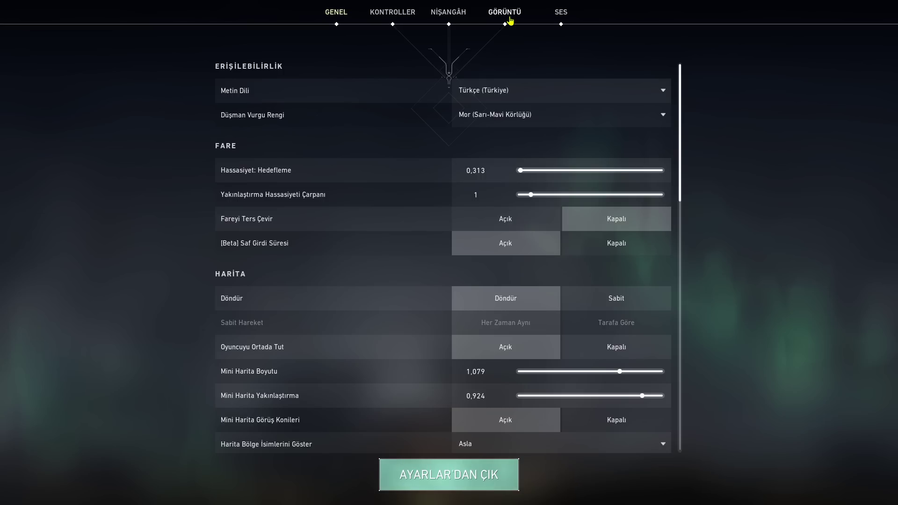
{"action": "left_click", "coordinate": [511, 20]}
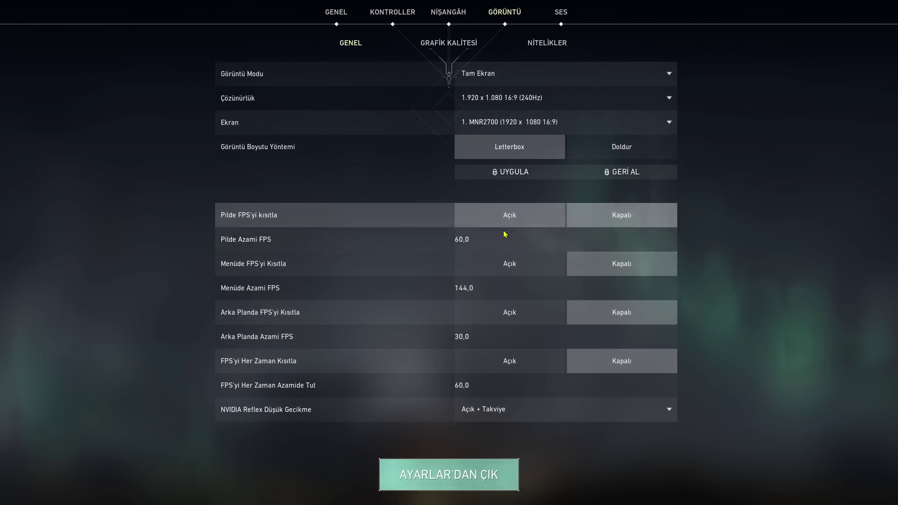
- Set the battery, menu, background and always-on maximum FPS values to 240, and view the NVIDIA Reflex Düşük Gecikme options
{"action": "left_click", "coordinate": [564, 239]}
{"action": "type", "text": "240"}
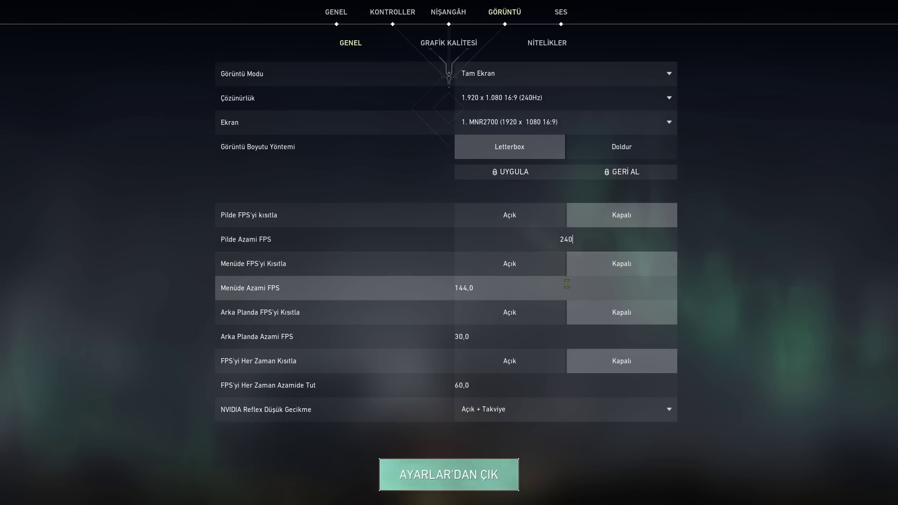
{"action": "left_click", "coordinate": [564, 290]}
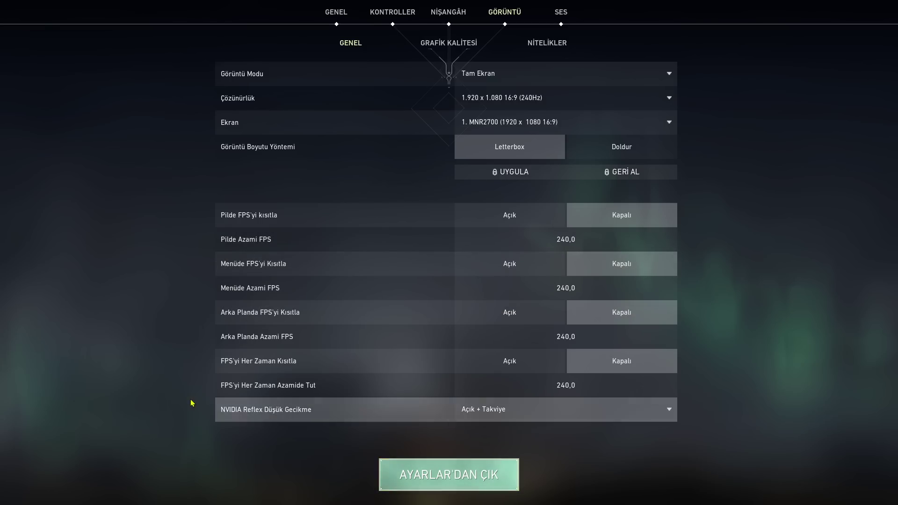
{"action": "mouse_move", "coordinate": [248, 415]}
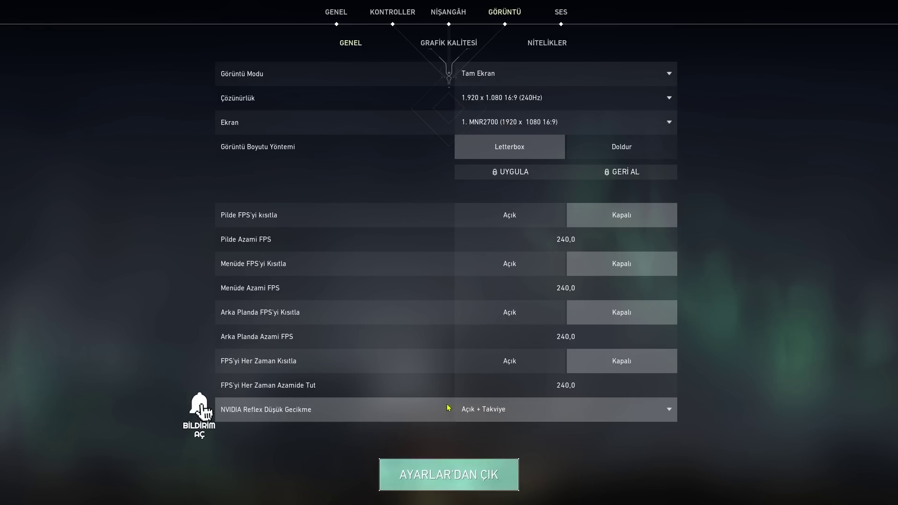
{"action": "left_click", "coordinate": [509, 415]}
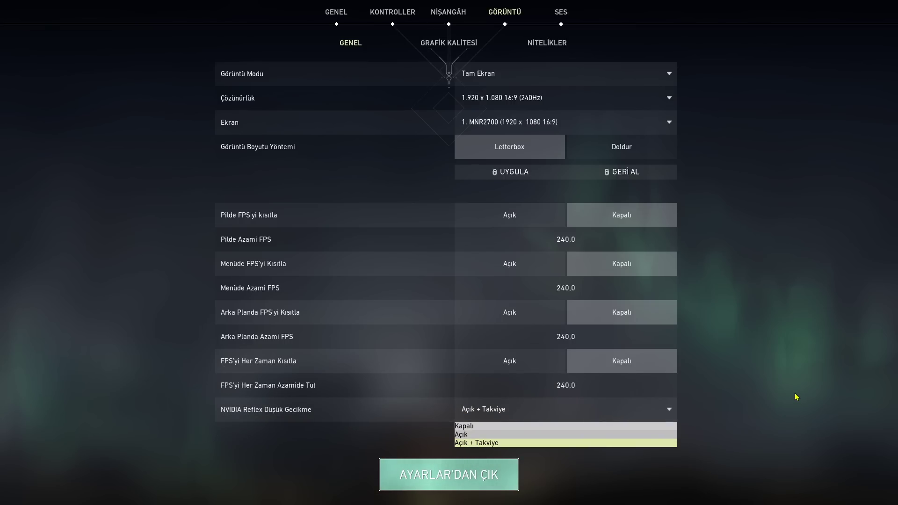
- In the Grafik Kalitesi settings, try Materyal Kalitesi at Düşük and return it to Orta
{"action": "left_click", "coordinate": [448, 43]}
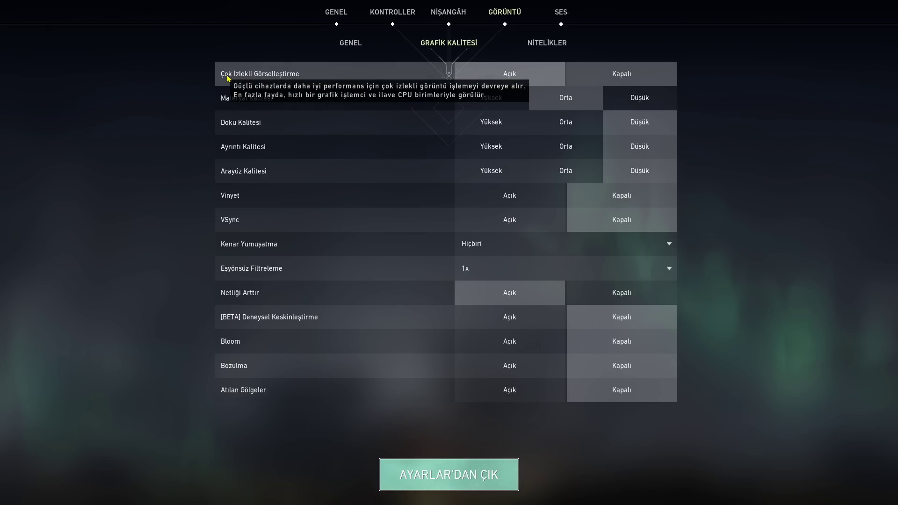
{"action": "left_click", "coordinate": [646, 99]}
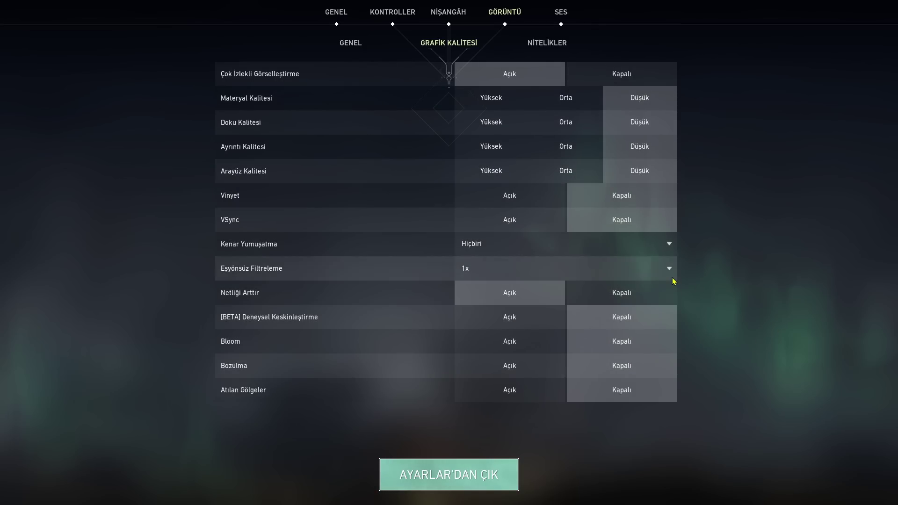
{"action": "left_click", "coordinate": [576, 96]}
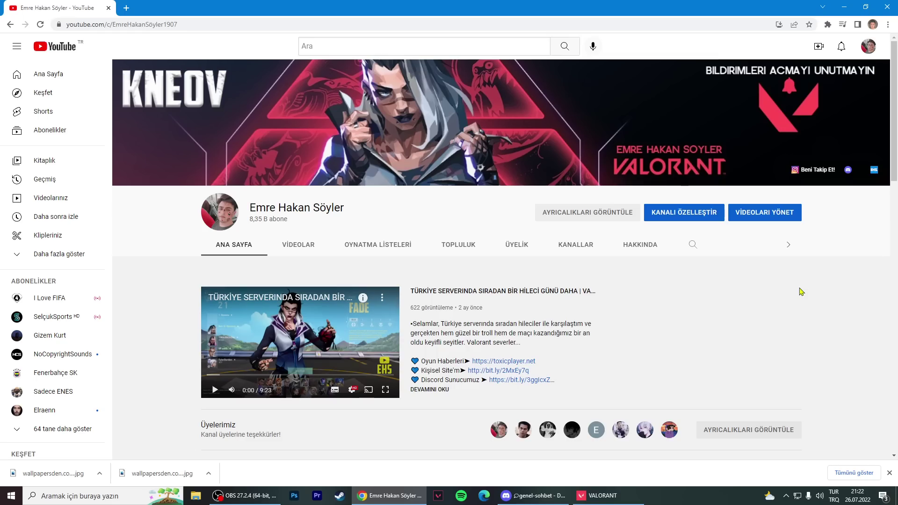
{"action": "scroll", "coordinate": [253, 365], "scroll_direction": "down", "scroll_amount": 4}
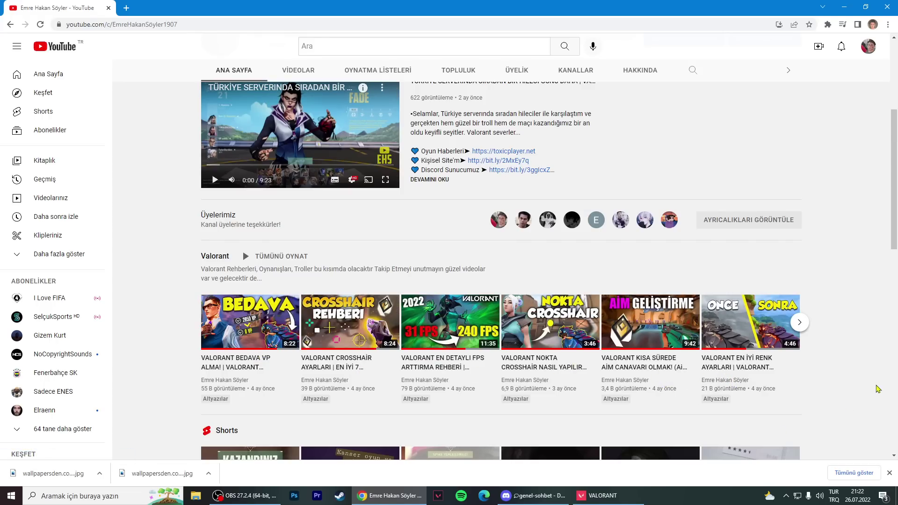
{"action": "scroll", "coordinate": [837, 336], "scroll_direction": "up", "scroll_amount": 4}
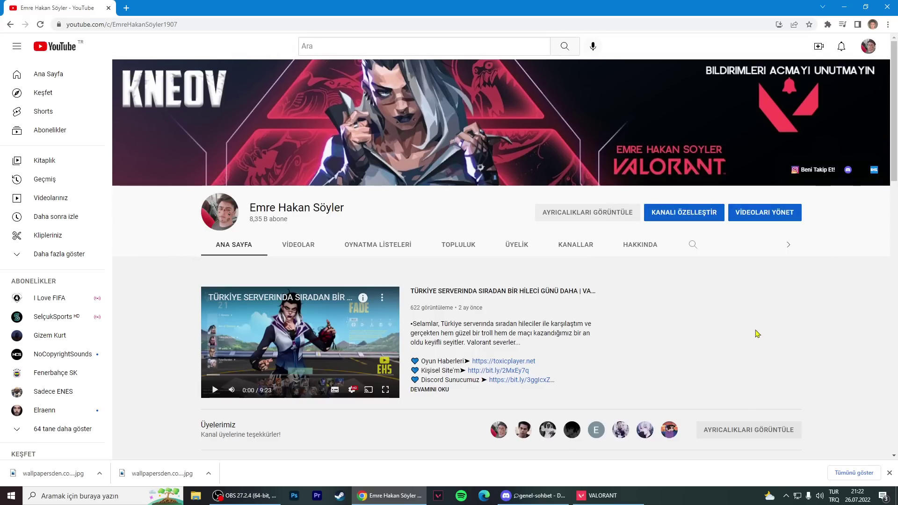